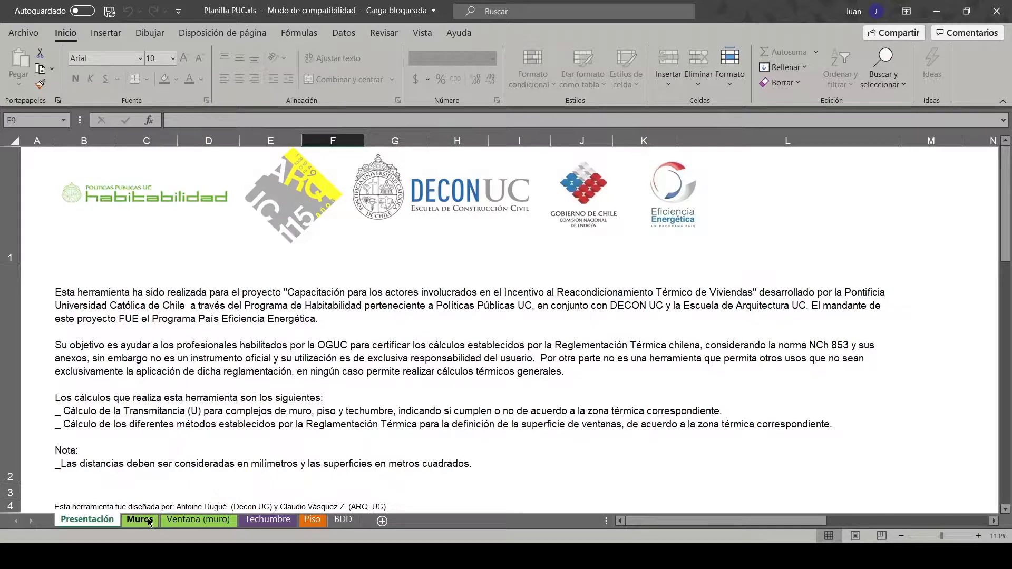
On the Muros sheet, set the project name to xxxxxx and the thermal zone to 5.
click(149, 522)
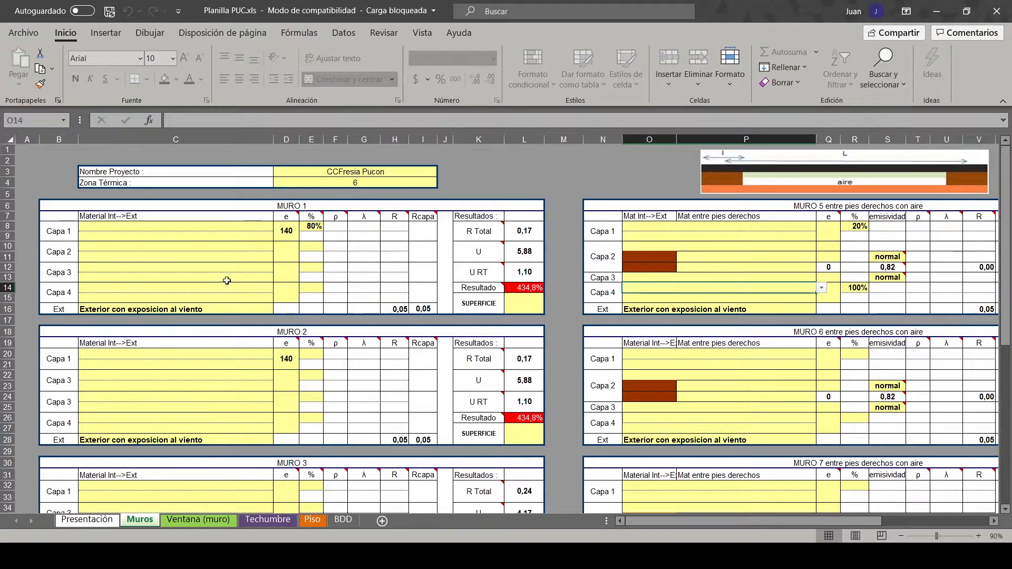
drag(66, 201, 445, 492)
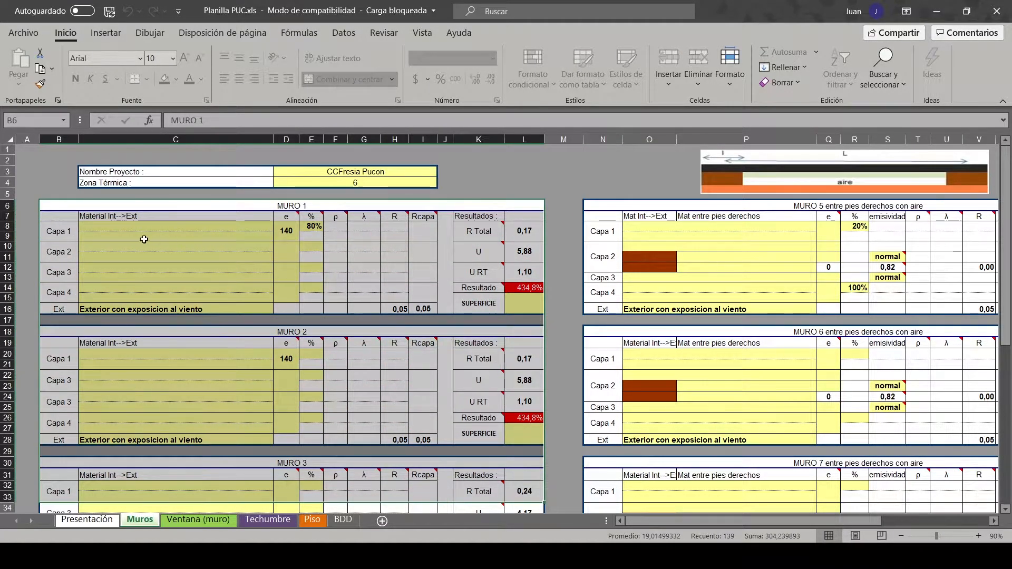
click(99, 234)
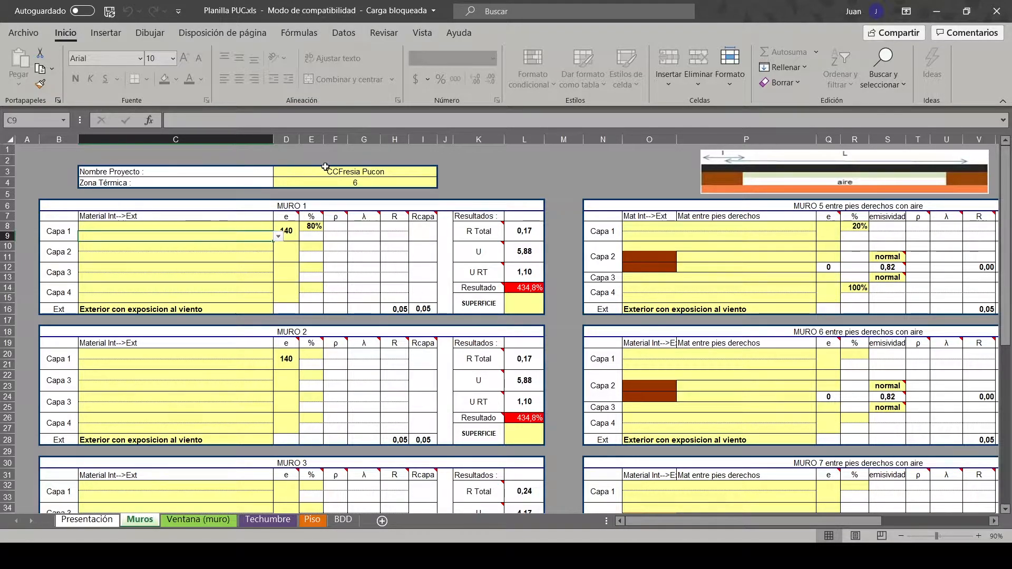
click(349, 172)
text(xxxxxx)
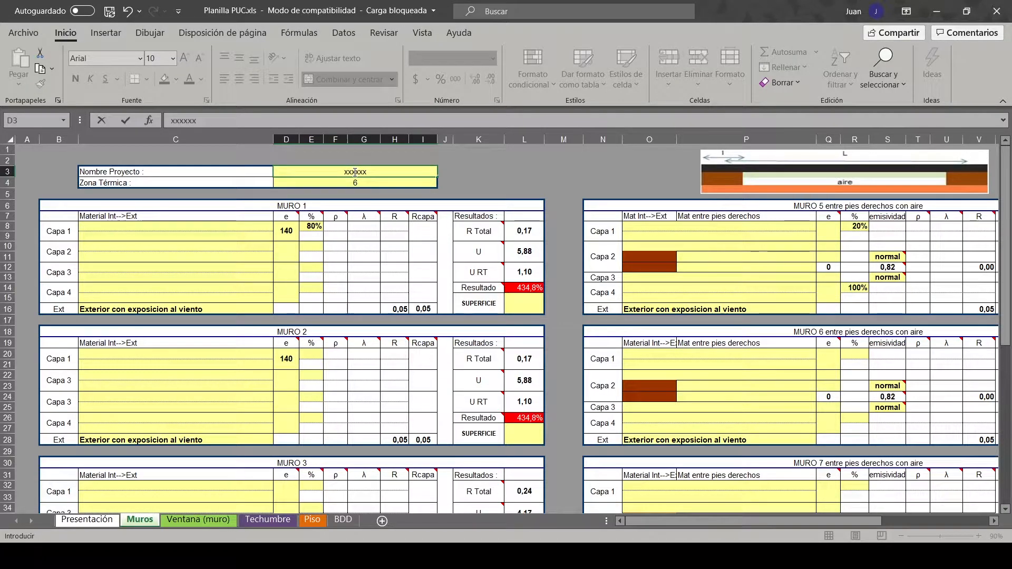
key(Return)
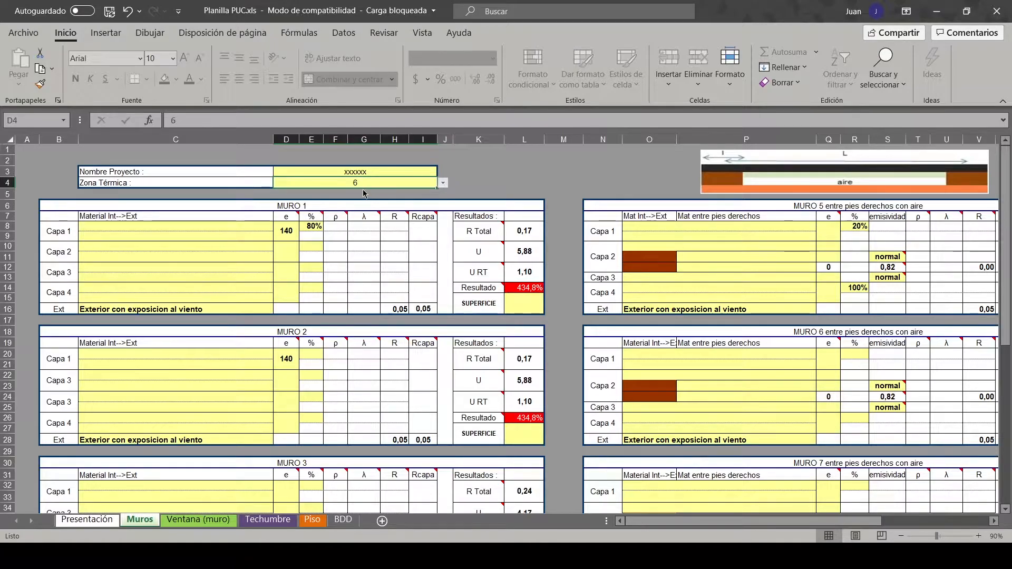
click(352, 225)
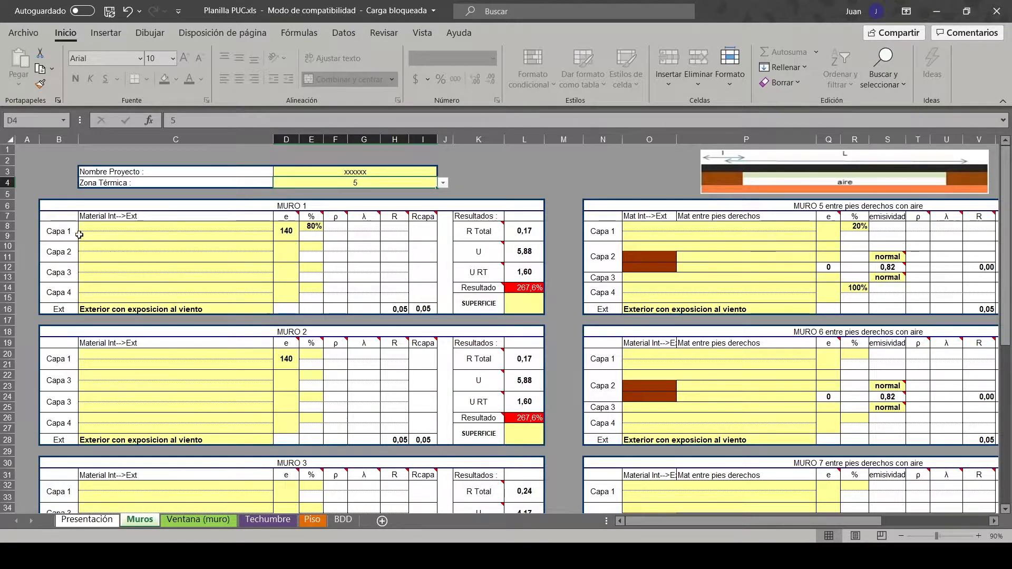
Examine the layer rows Capa 1 to Capa 4 of MURO 1.
click(57, 232)
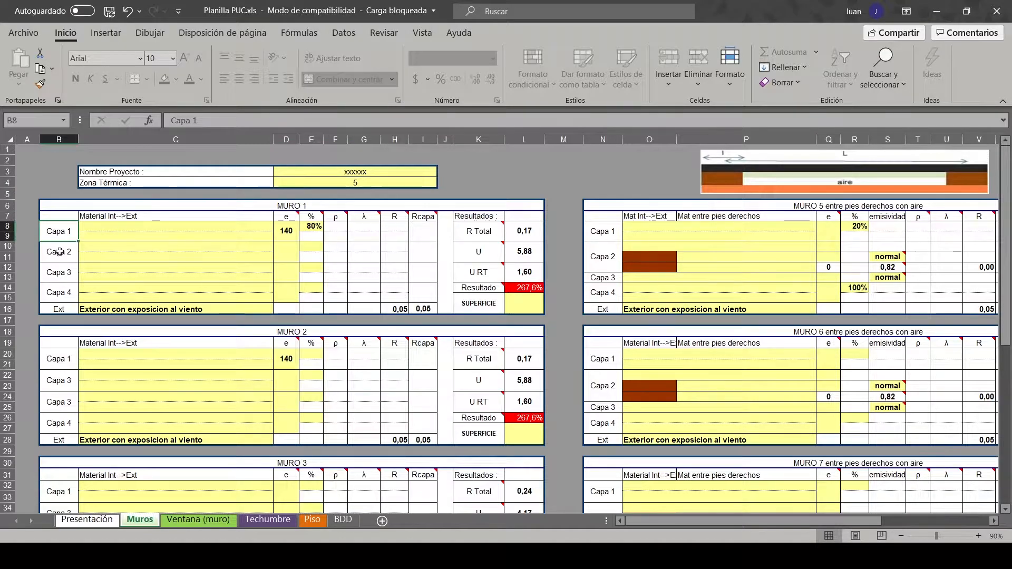
click(59, 252)
click(60, 272)
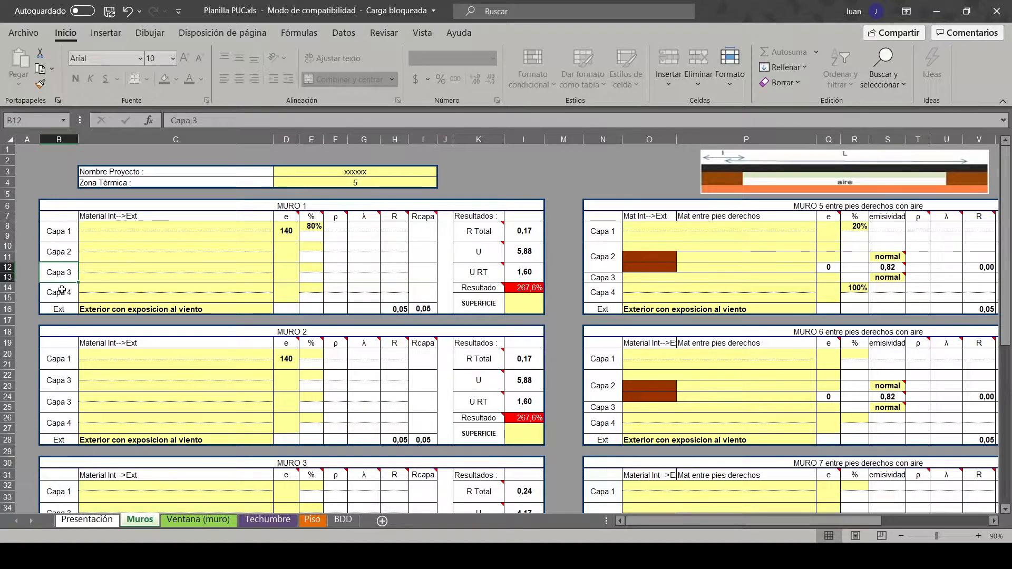
click(62, 290)
click(62, 272)
click(59, 252)
click(61, 233)
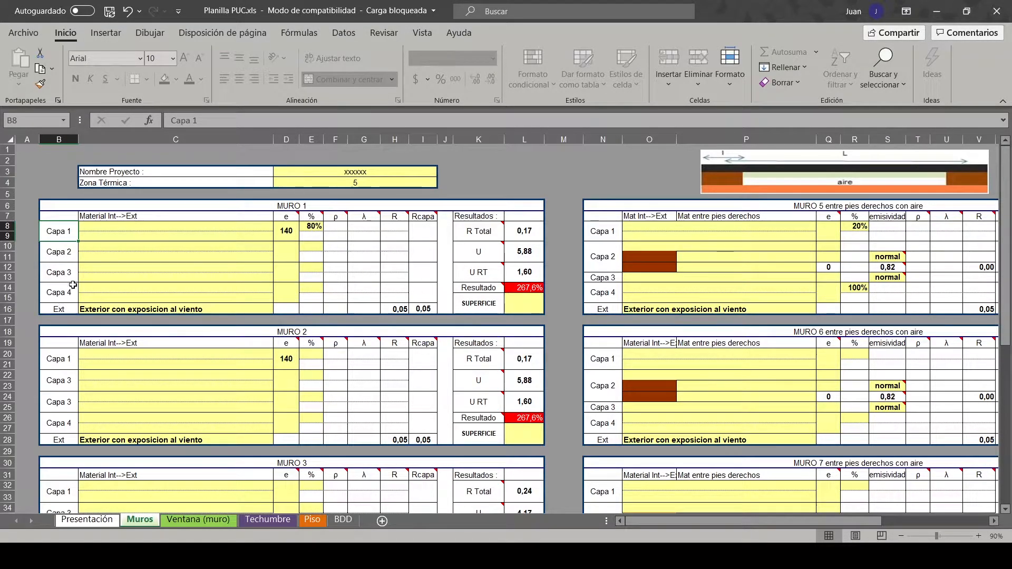
Define Capa 1 of MURO 1 as Hormigón armado with a thickness of 120 mm and a share of 100%.
click(270, 227)
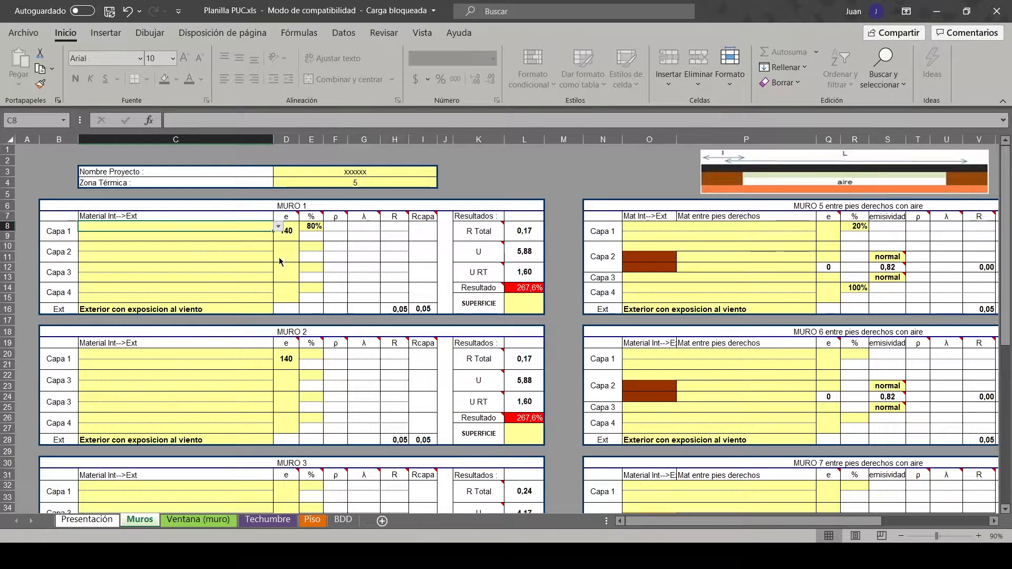
click(277, 226)
click(194, 246)
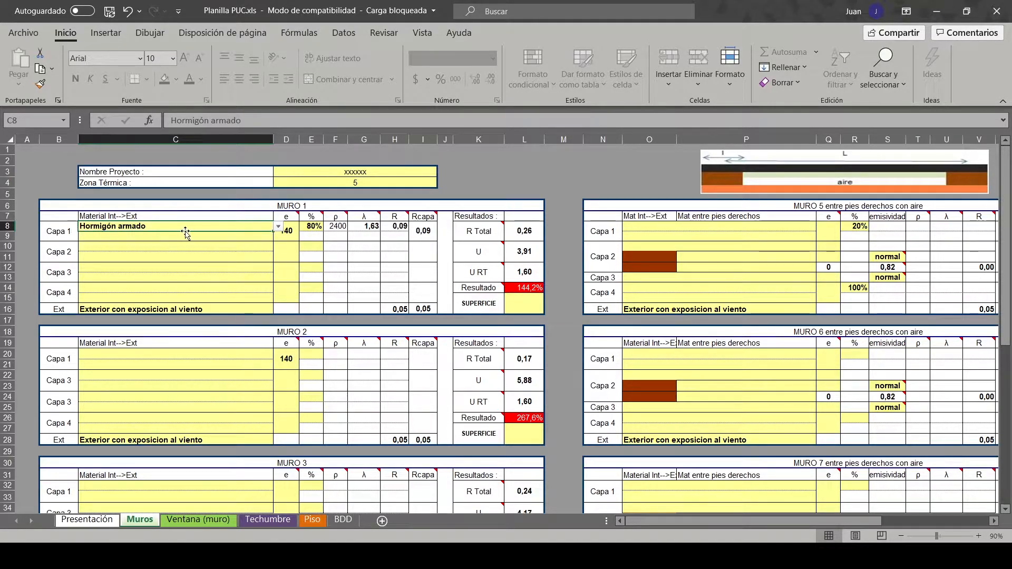
mouse_move(293, 214)
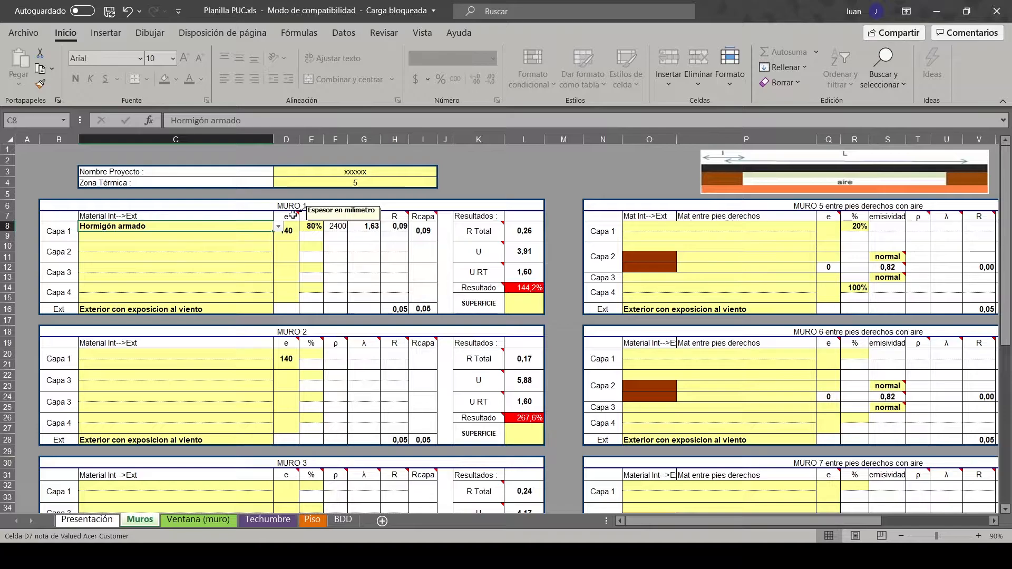
click(287, 230)
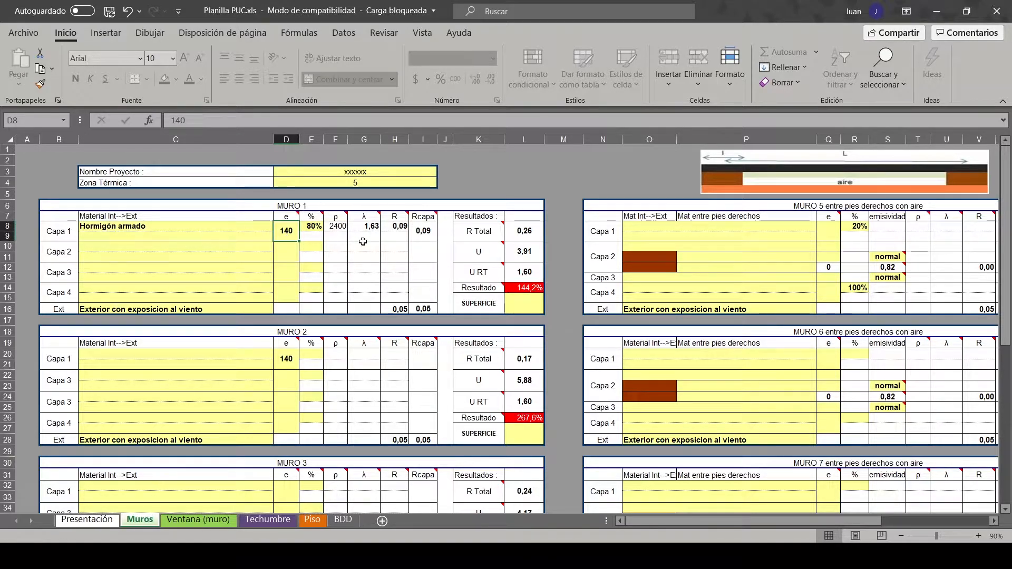
text(120)
key(Return)
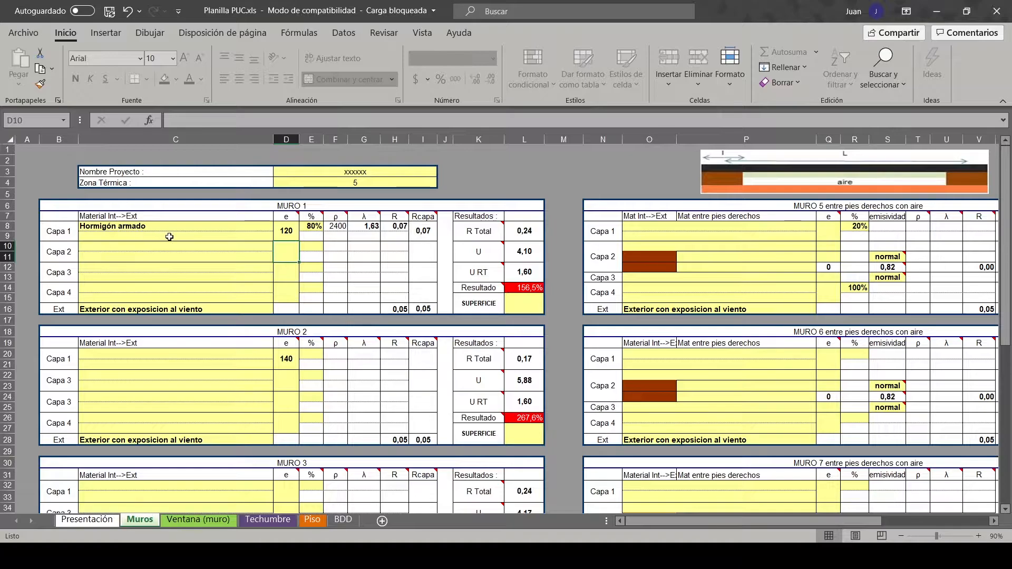
click(316, 227)
text(100)
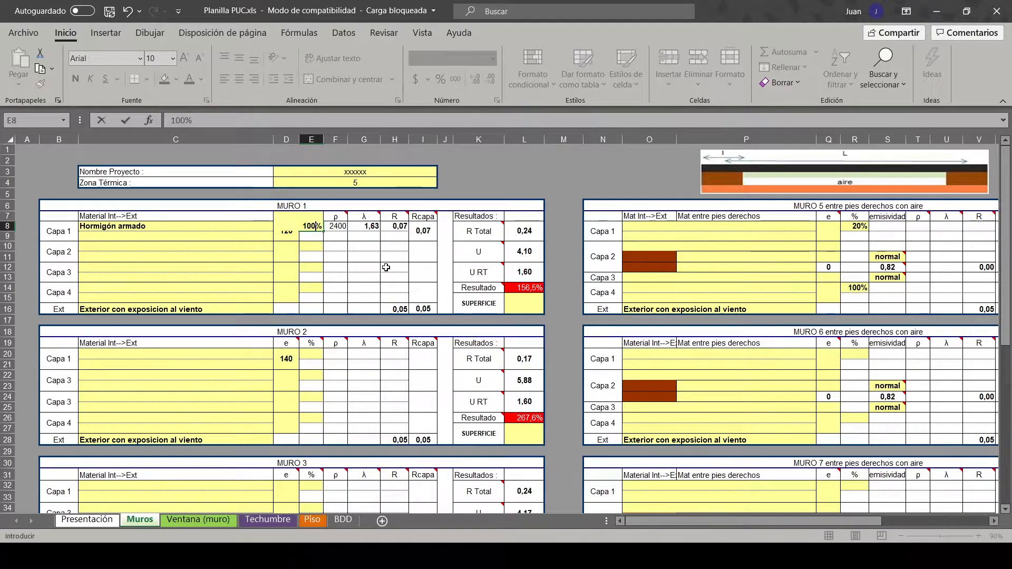
key(Return)
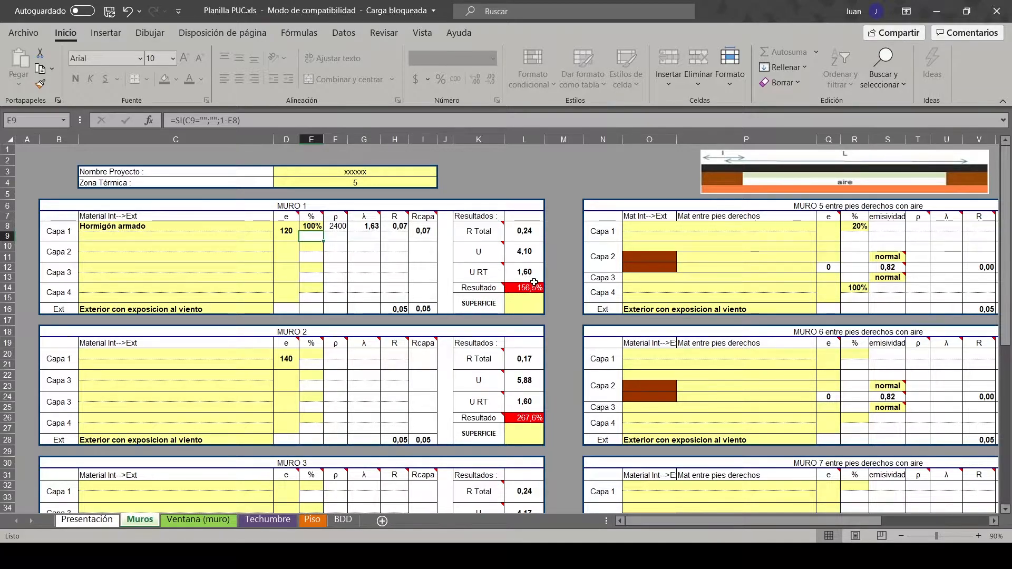
Define Capa 2 of MURO 1 as Poliestireno expandido 10 with a thickness of 50 mm.
click(206, 246)
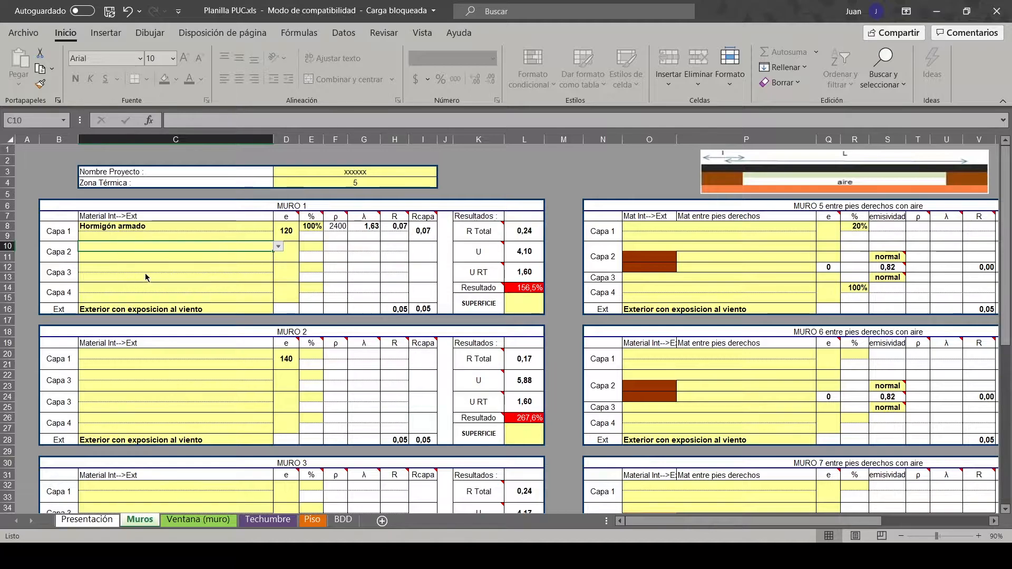
text(Poliestireno expandido 10)
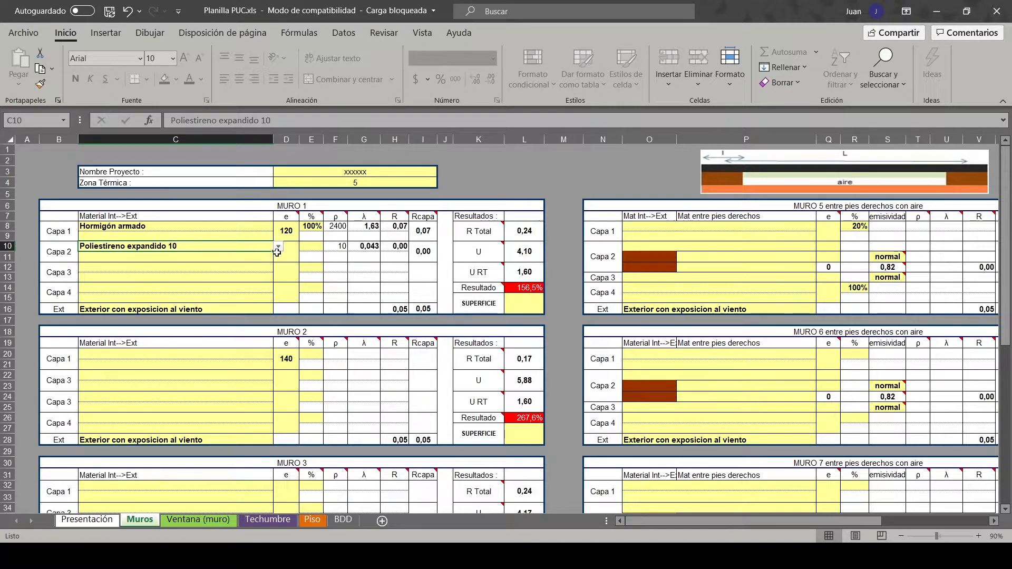
click(293, 255)
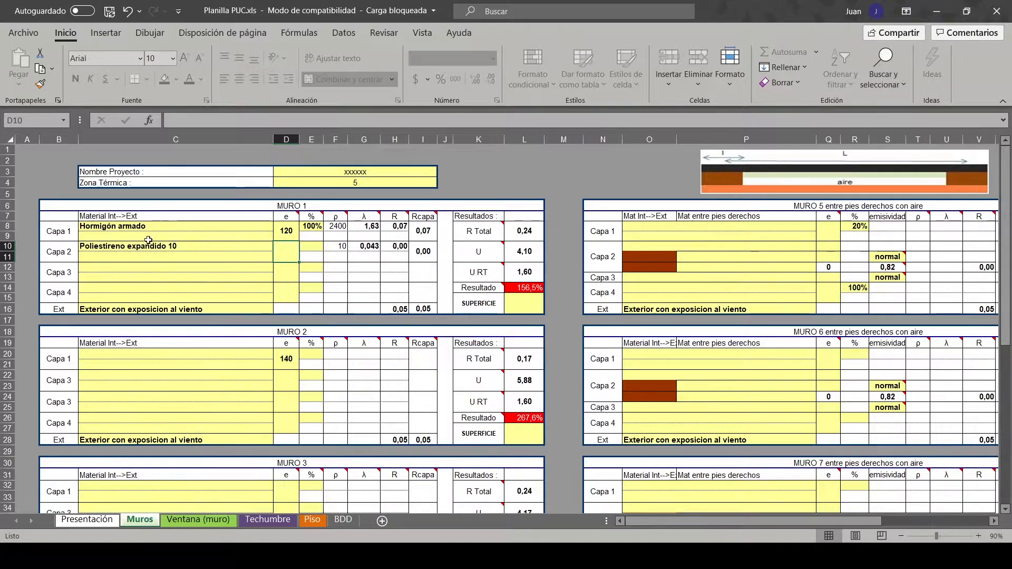
text(50)
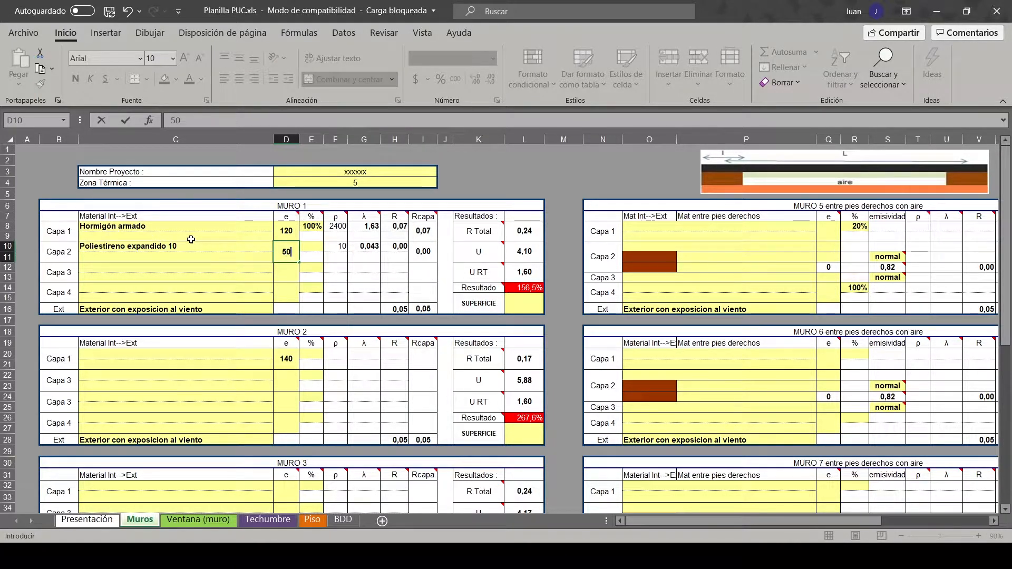
key(Return)
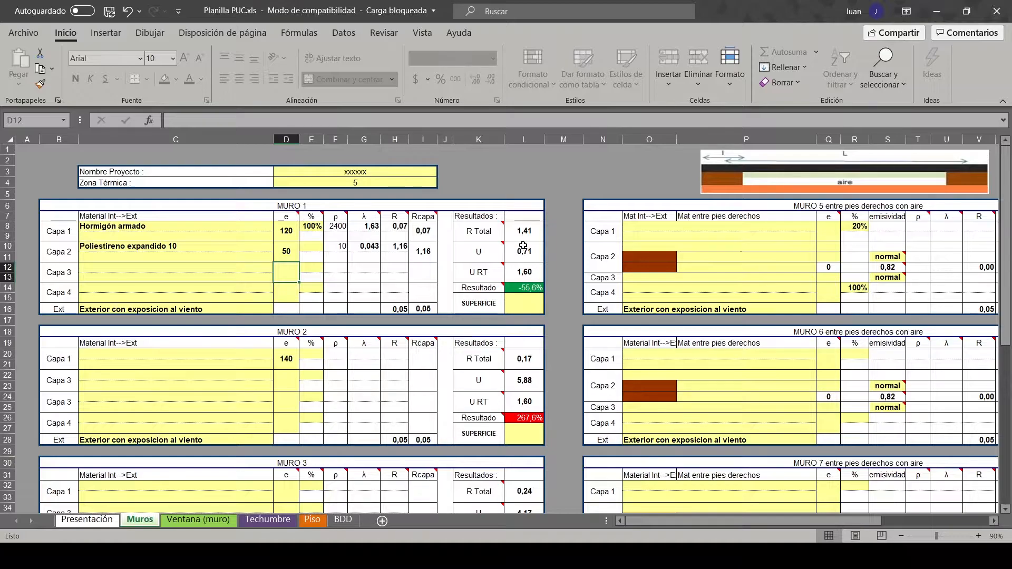
Set the surface area of MURO 1 to 50 and select its exterior exposure cell.
click(524, 307)
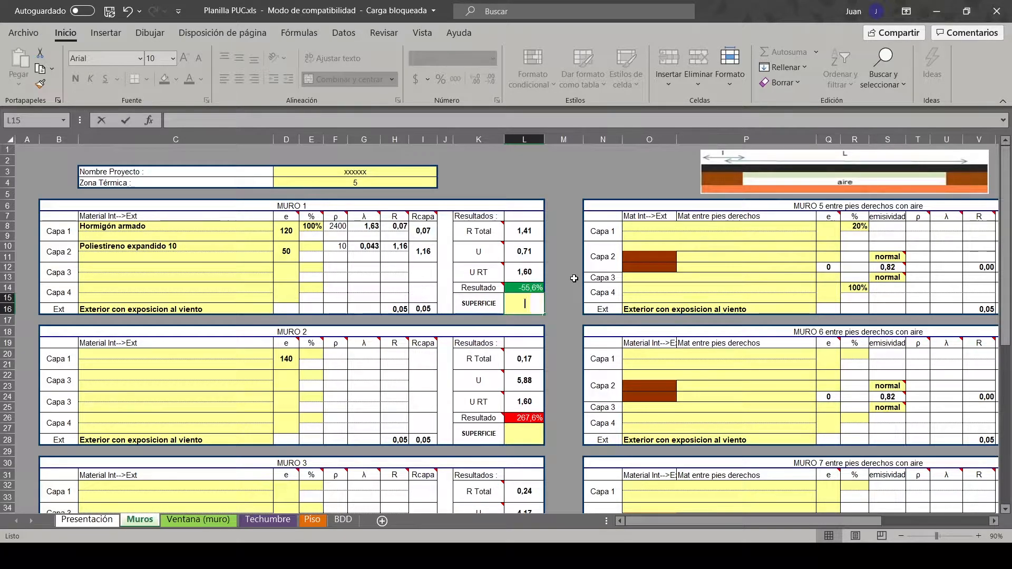
text(50)
key(Return)
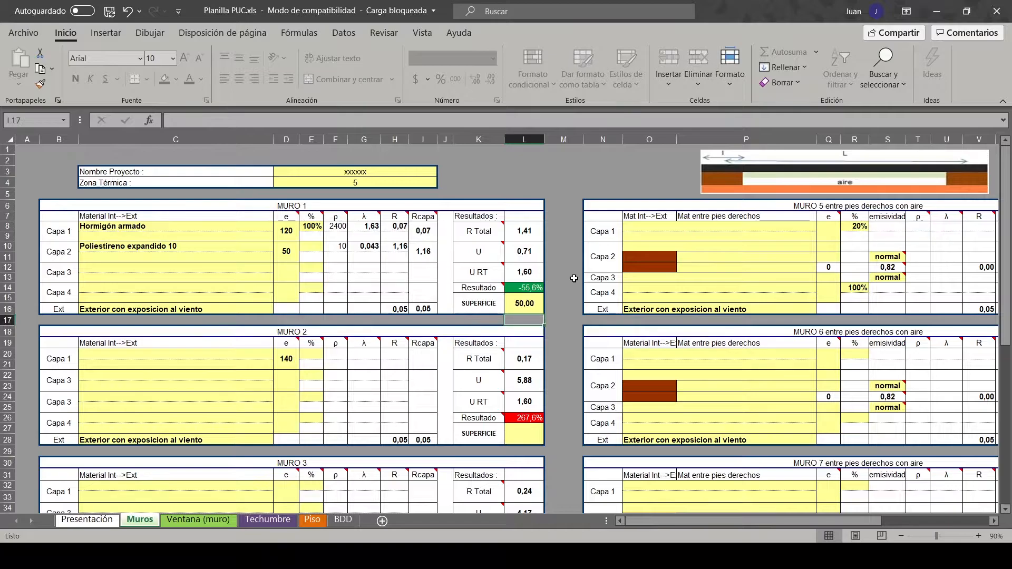
click(261, 308)
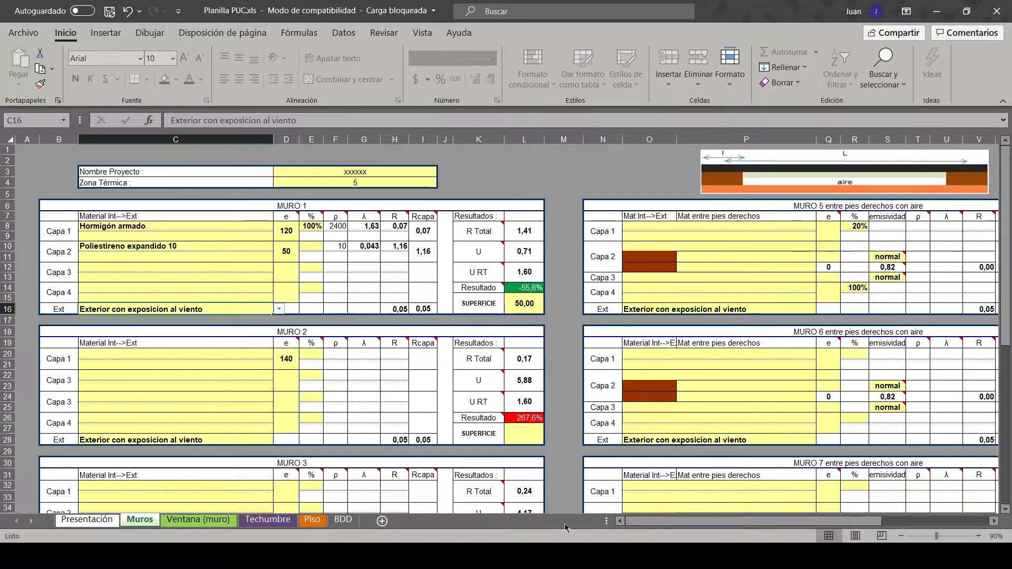
Define Capa 1 of MURO 5 as Madera, tableros de fubras 1030 with a share of 100% and a thickness of 11,1 mm.
drag(652, 522, 718, 522)
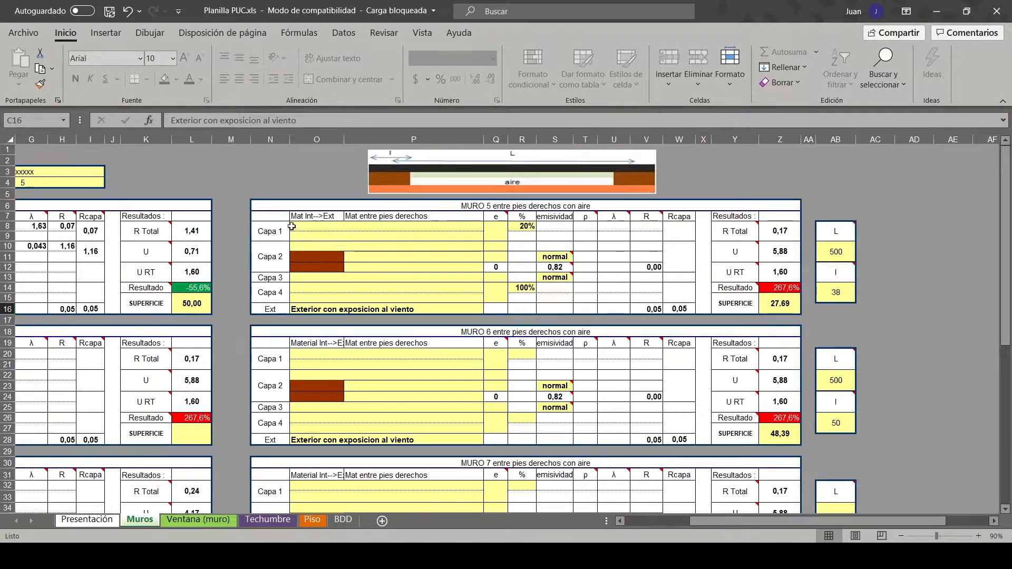
click(478, 231)
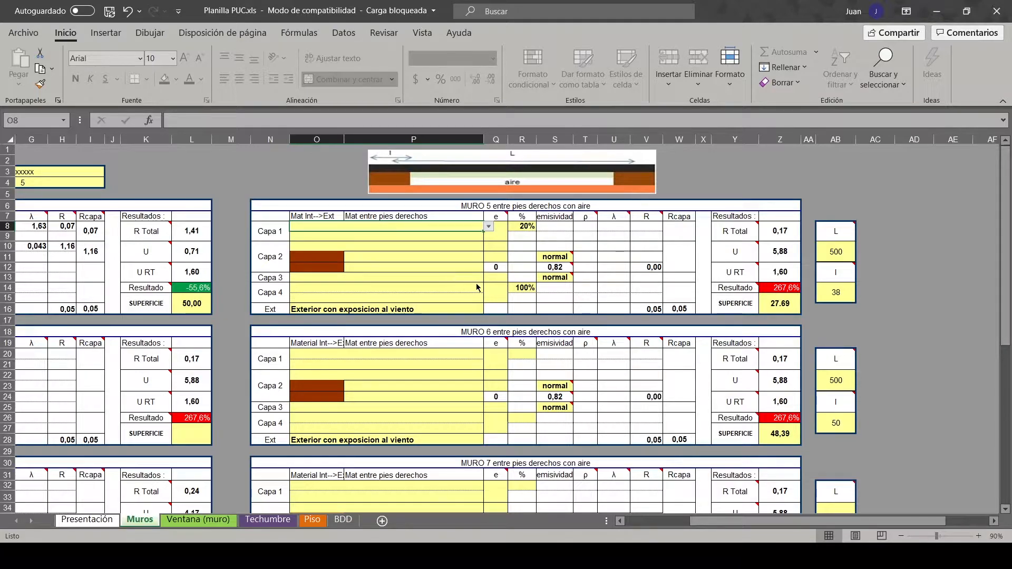
click(420, 273)
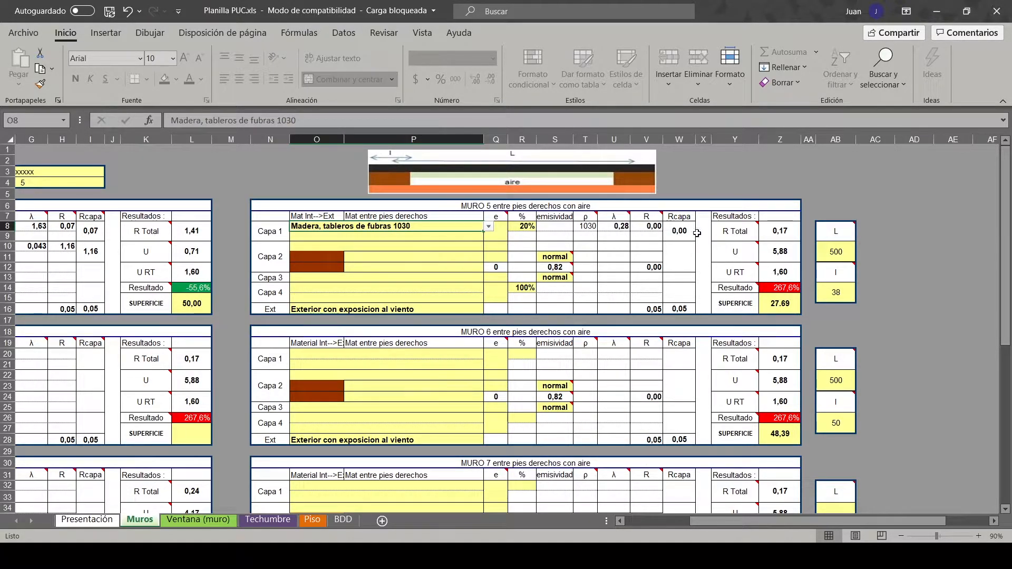
click(523, 226)
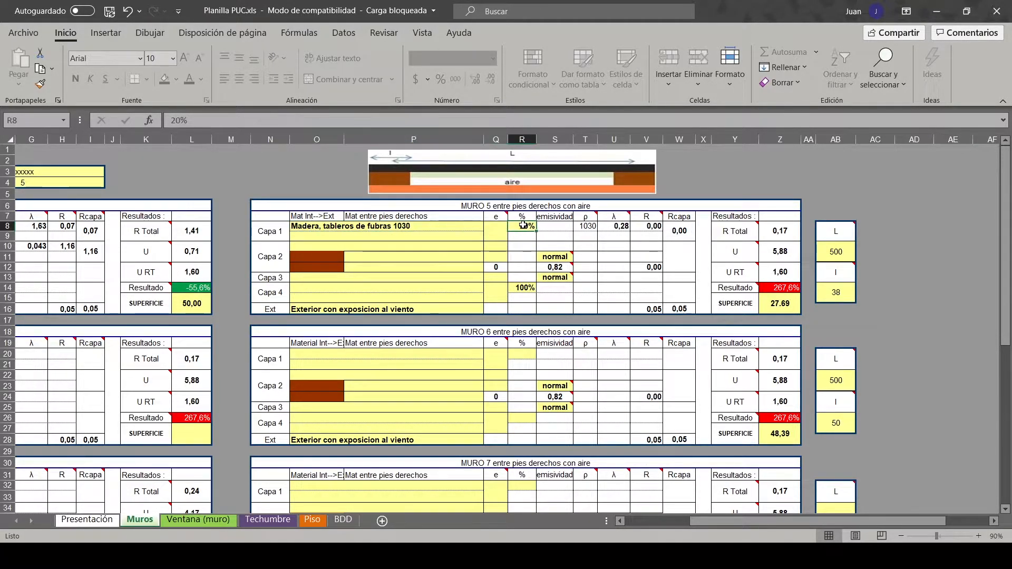
text(100)
key(Return)
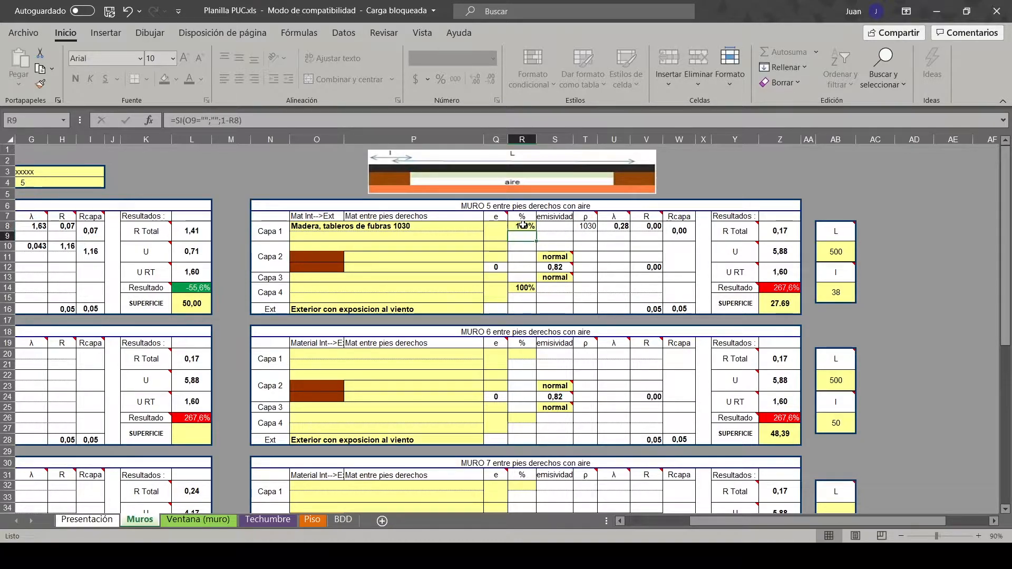
click(496, 228)
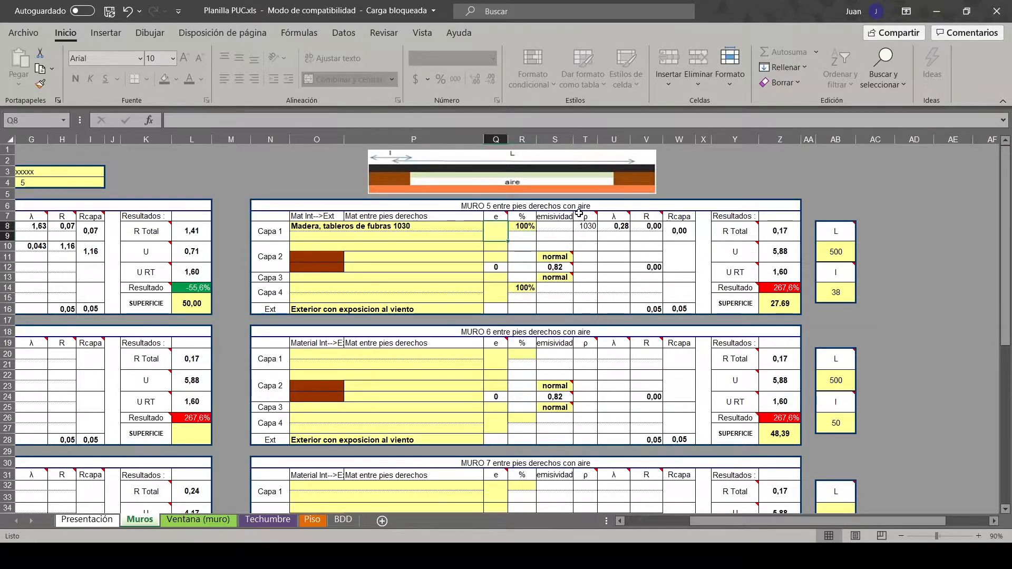
text(11,1)
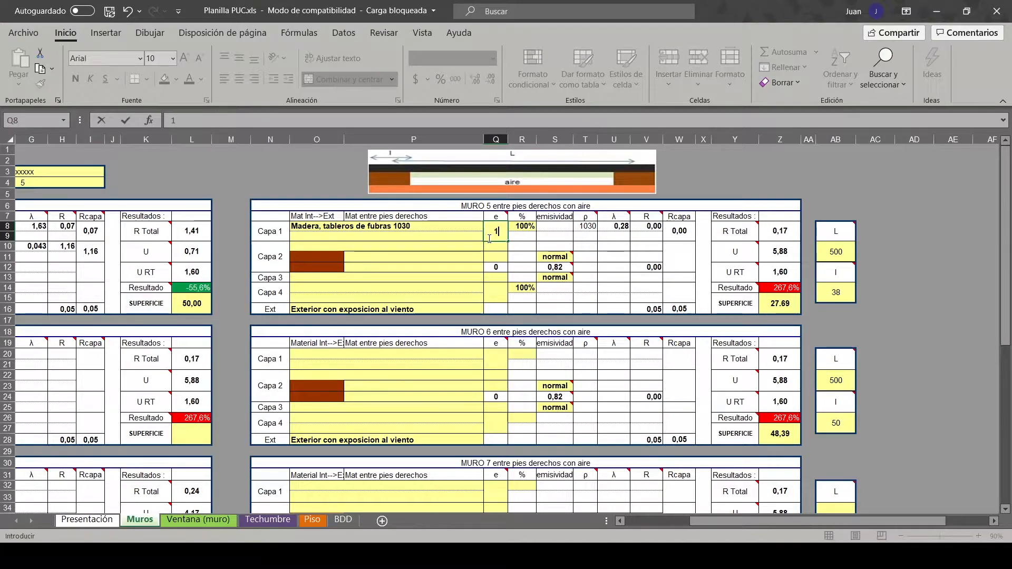
key(Return)
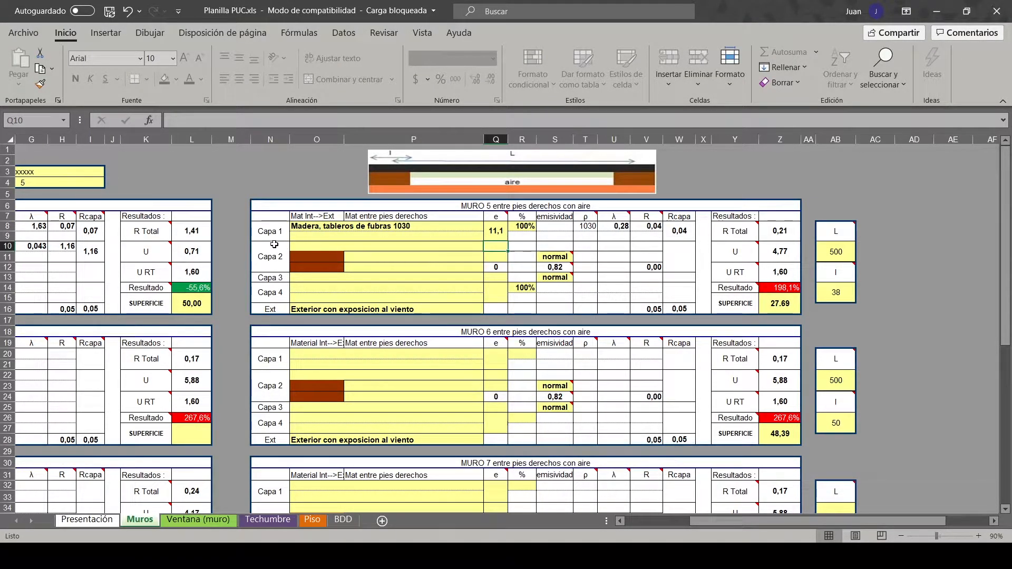
Set the stud material of Capa 2 in MURO 5 to Madera pino insigne with a thickness of 100 mm.
click(471, 249)
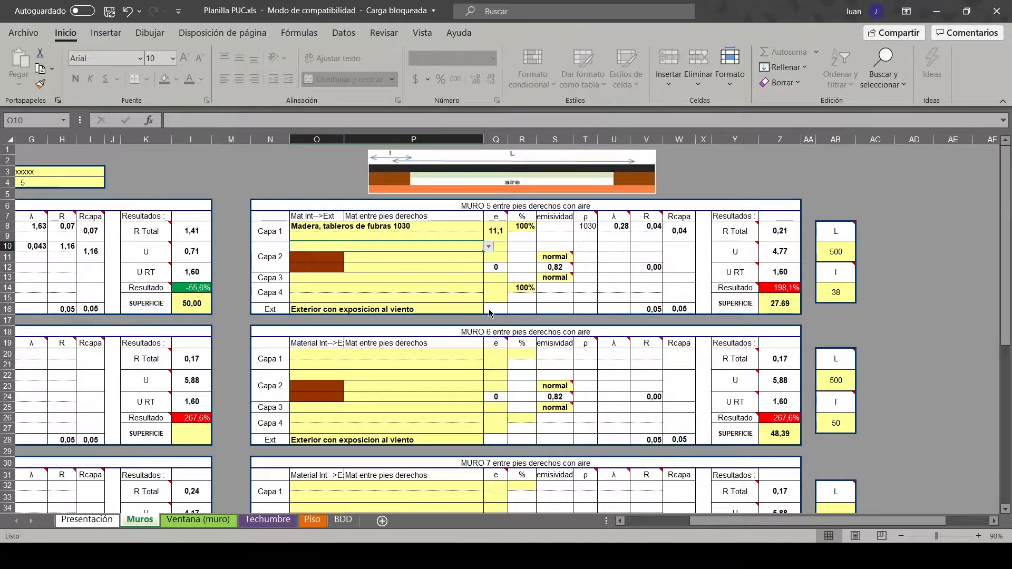
click(489, 247)
click(363, 254)
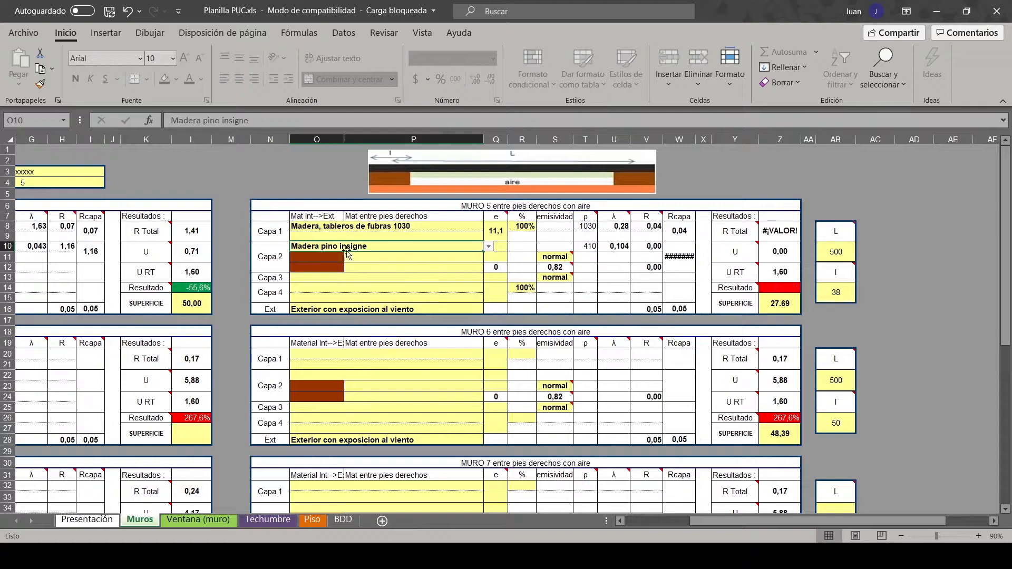
click(500, 246)
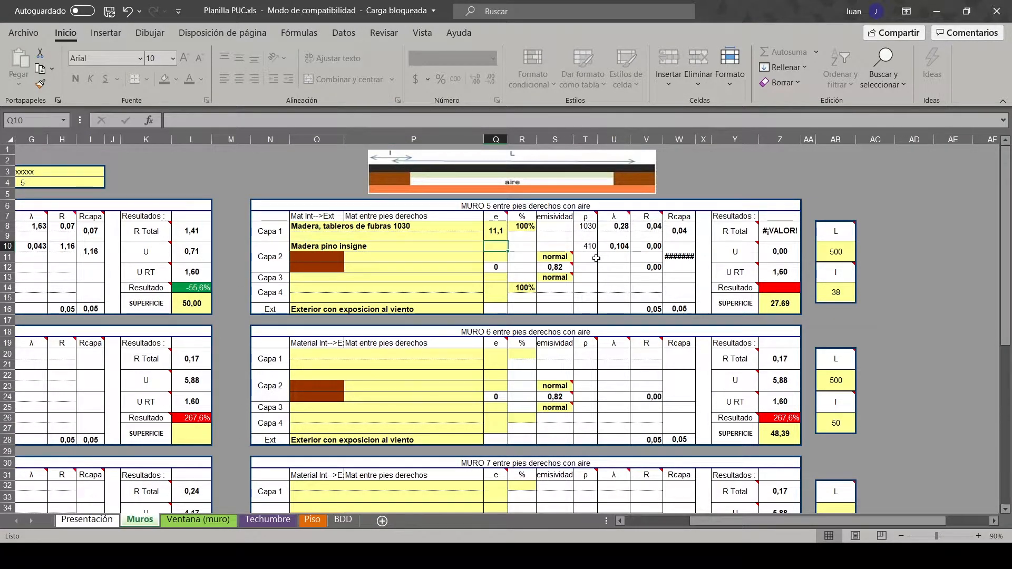
text(100)
key(Return)
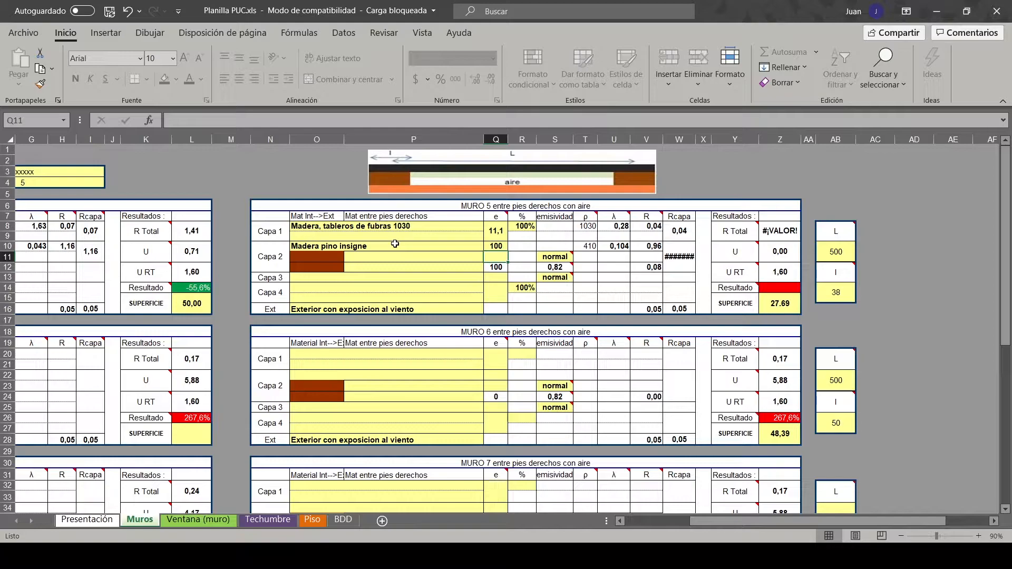
Fill the space between studs in MURO 5's Capa 2 with Lana Mineral, Colchoneta Libre 50 at 50 mm, plus Camara de aire no ventilada.
click(356, 258)
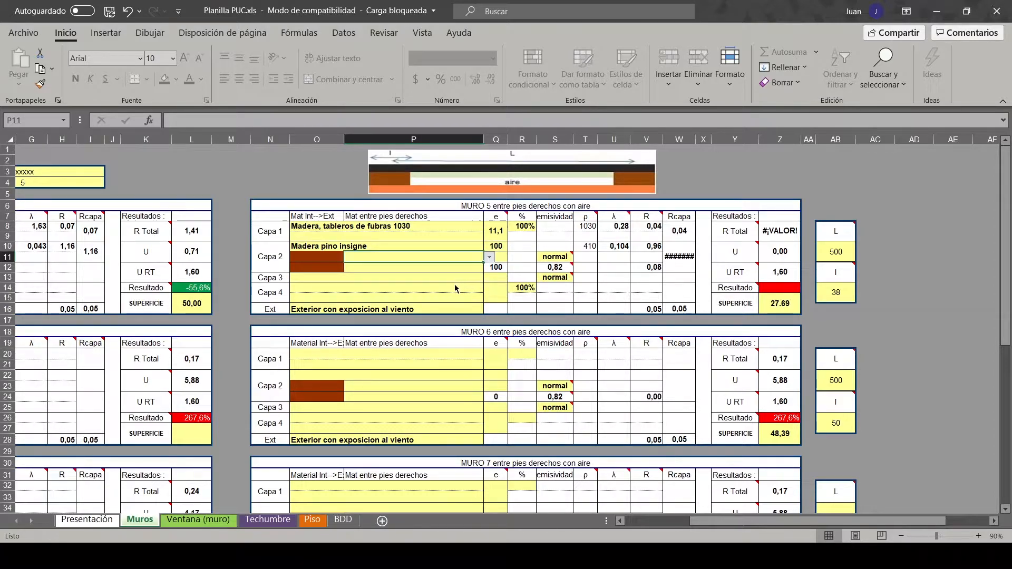
click(451, 307)
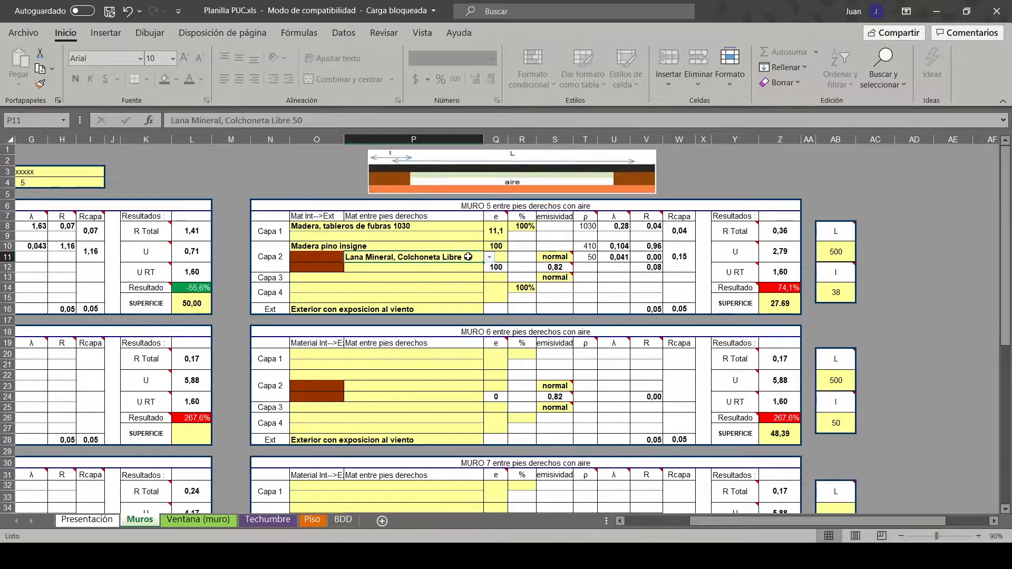
click(503, 258)
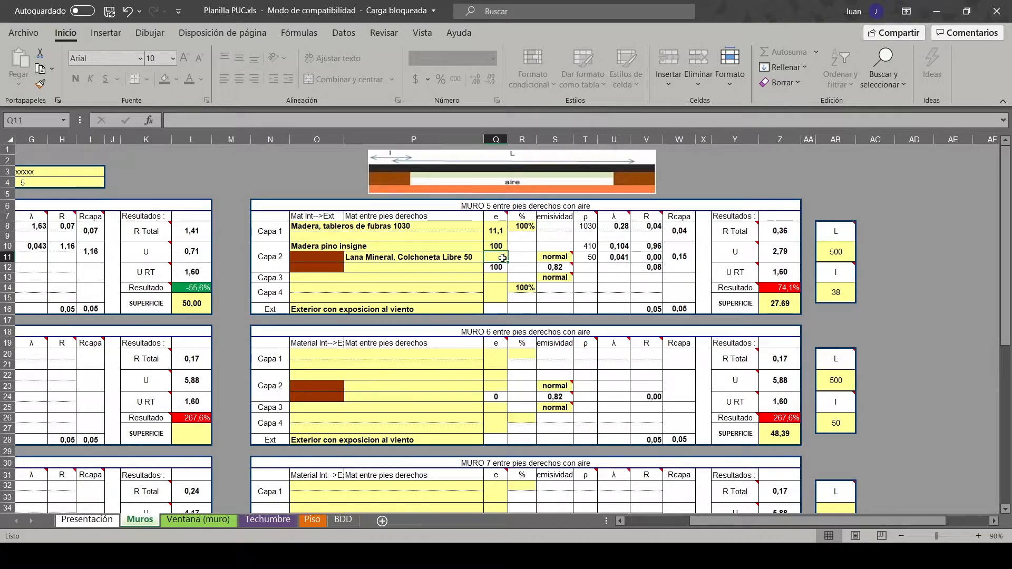
text(50)
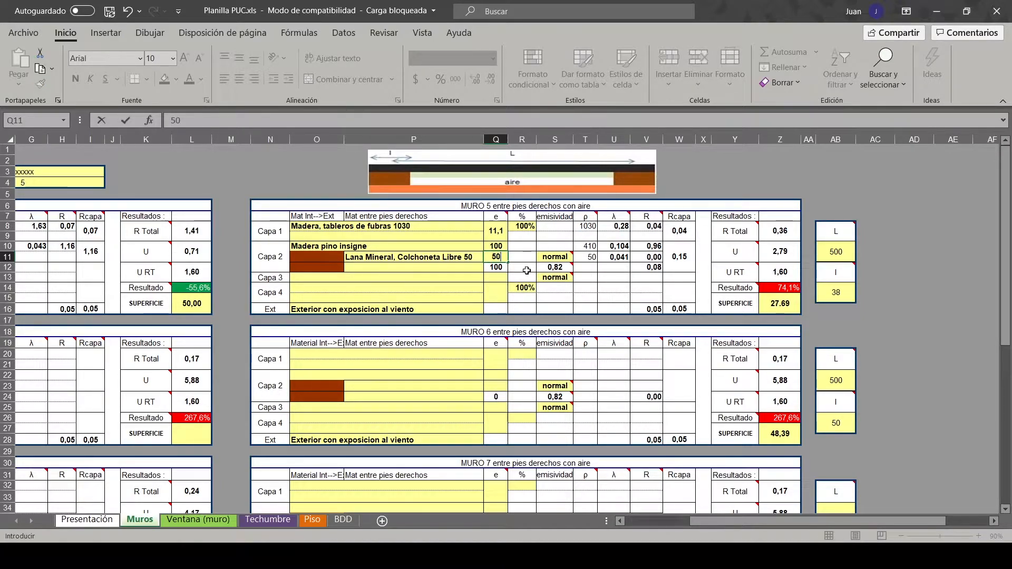
key(Return)
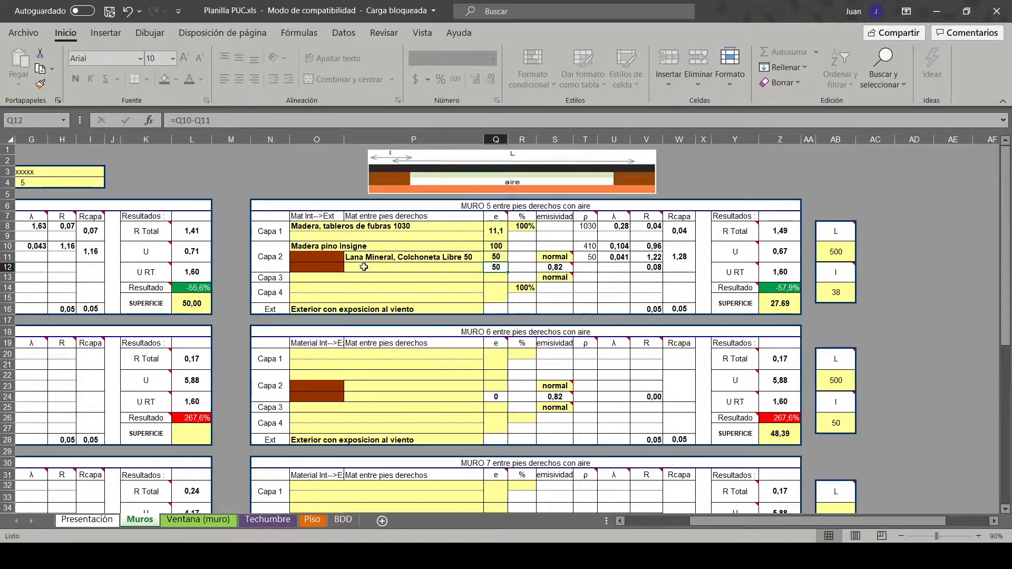
click(440, 268)
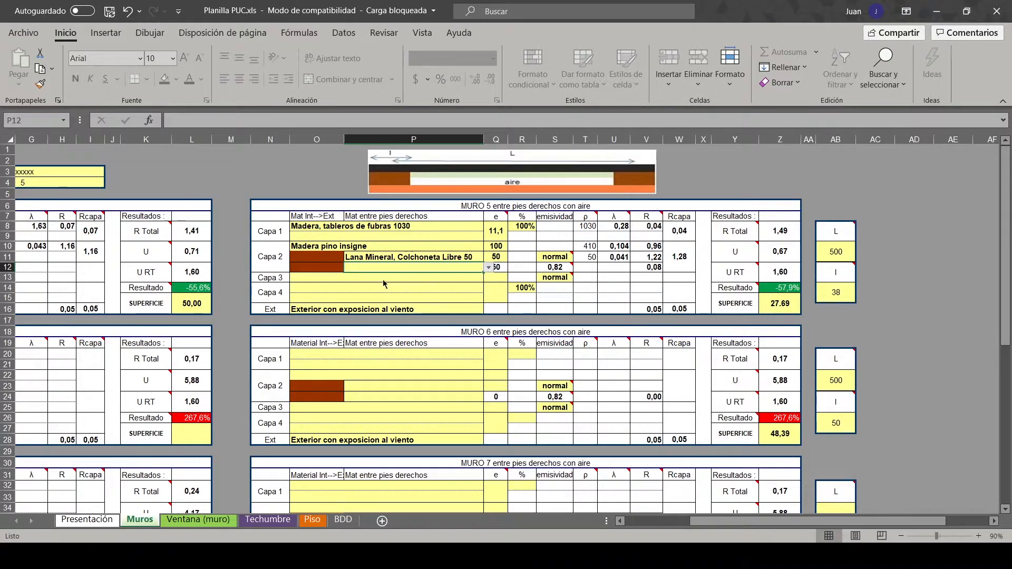
click(461, 281)
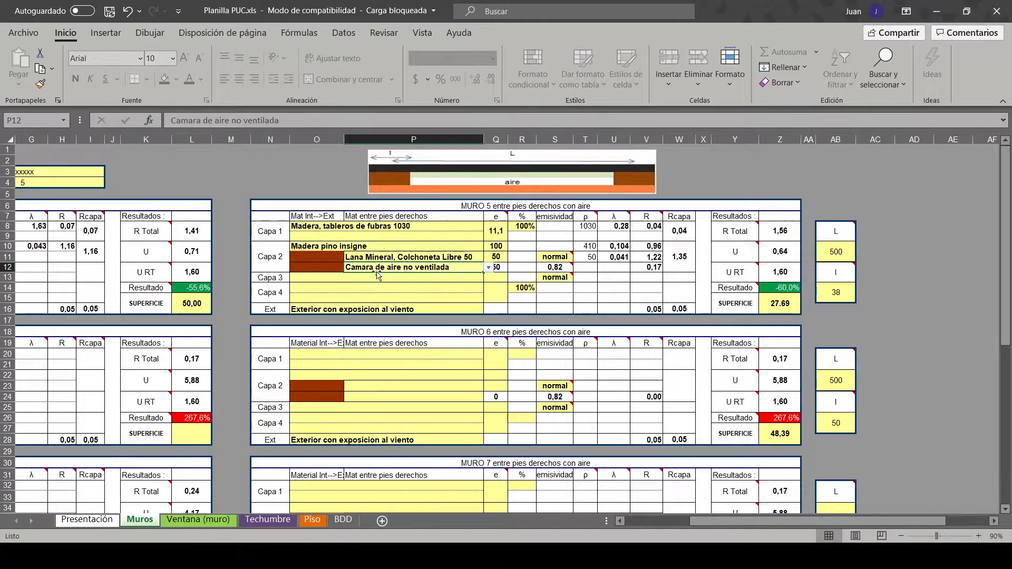
Define Capa 3 of MURO 5 as Madera, tableros de fubras 1030 with a thickness of 11,1 mm.
click(311, 278)
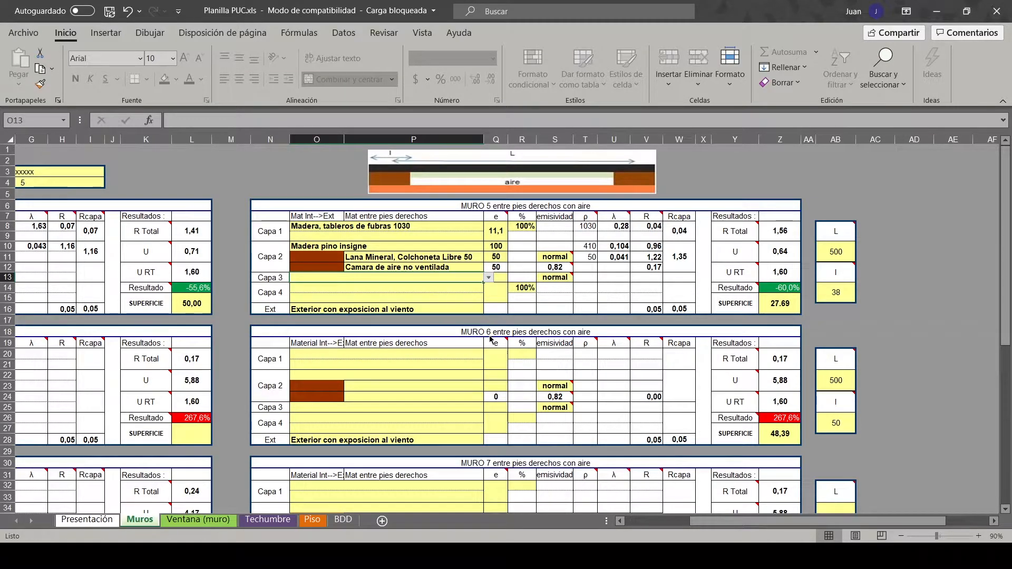
click(421, 315)
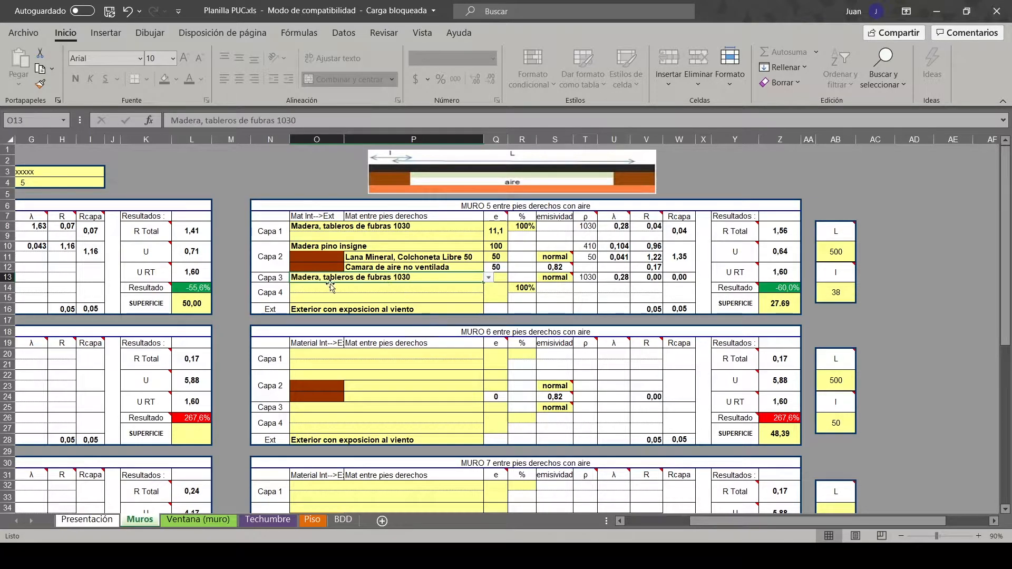
click(501, 276)
text(11,1)
key(Return)
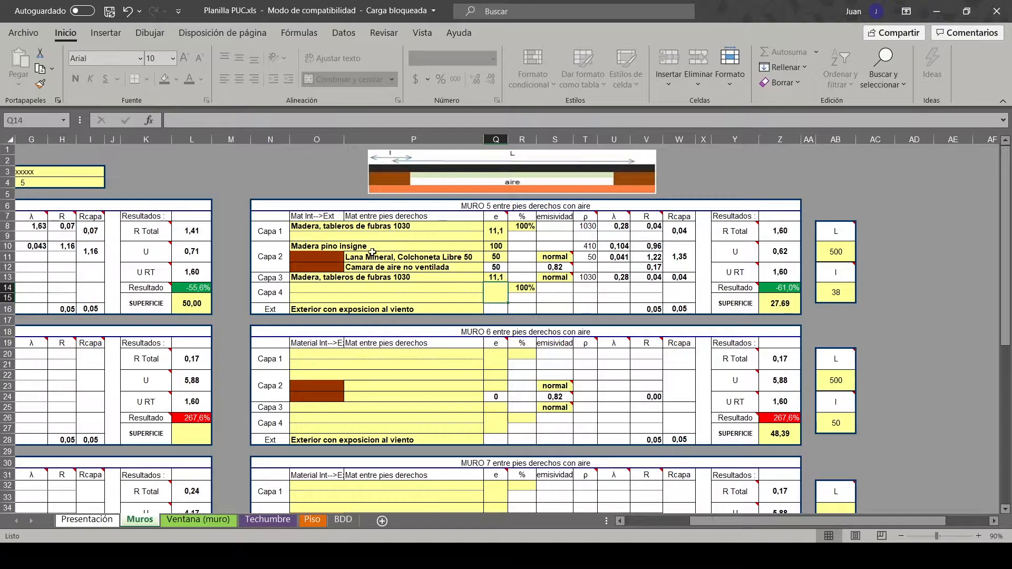
Check the exterior exposure and results of MURO 5, and set its surface area to 50.
click(479, 310)
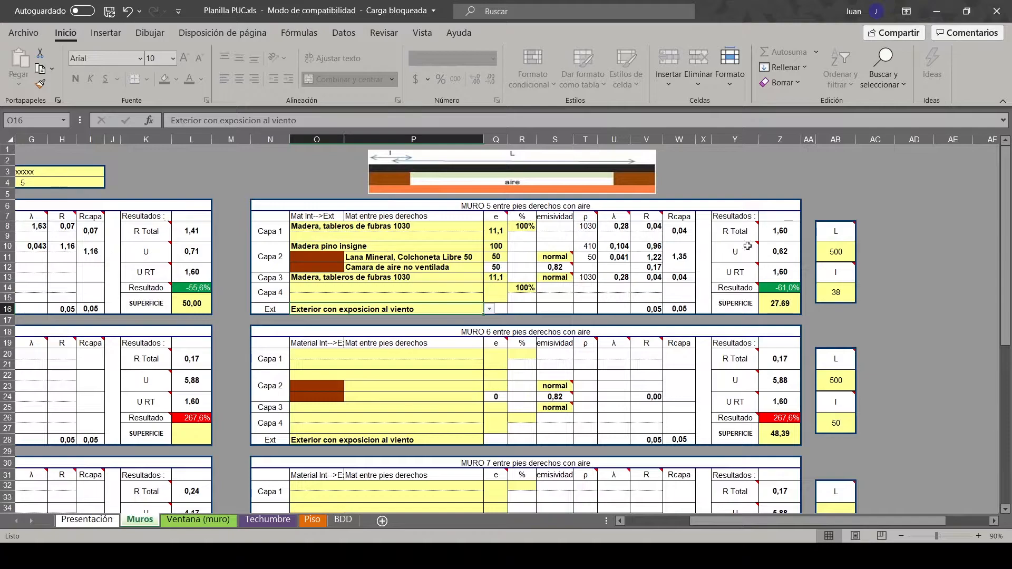
mouse_move(729, 232)
mouse_move(756, 263)
click(780, 303)
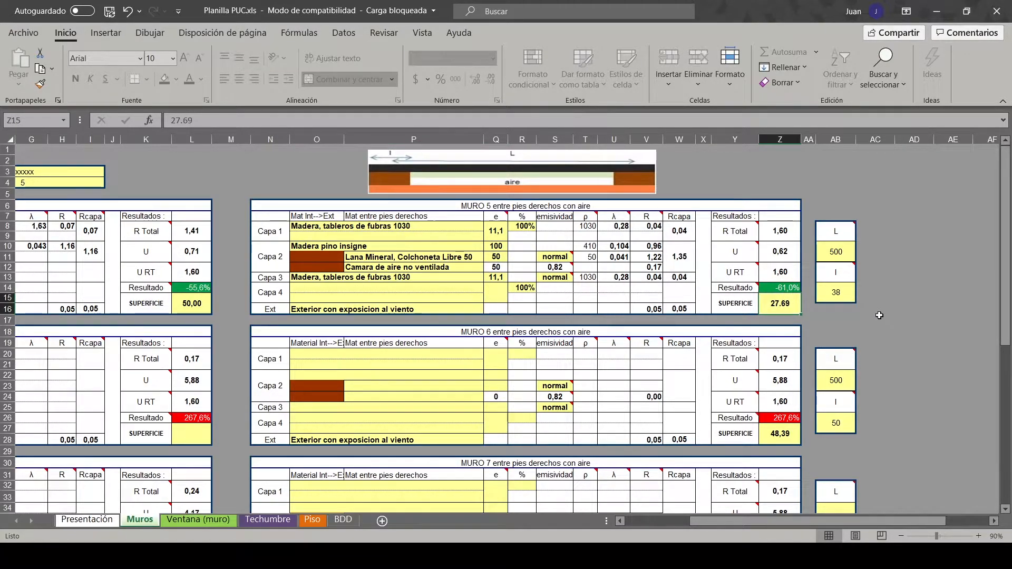
text(50)
key(Return)
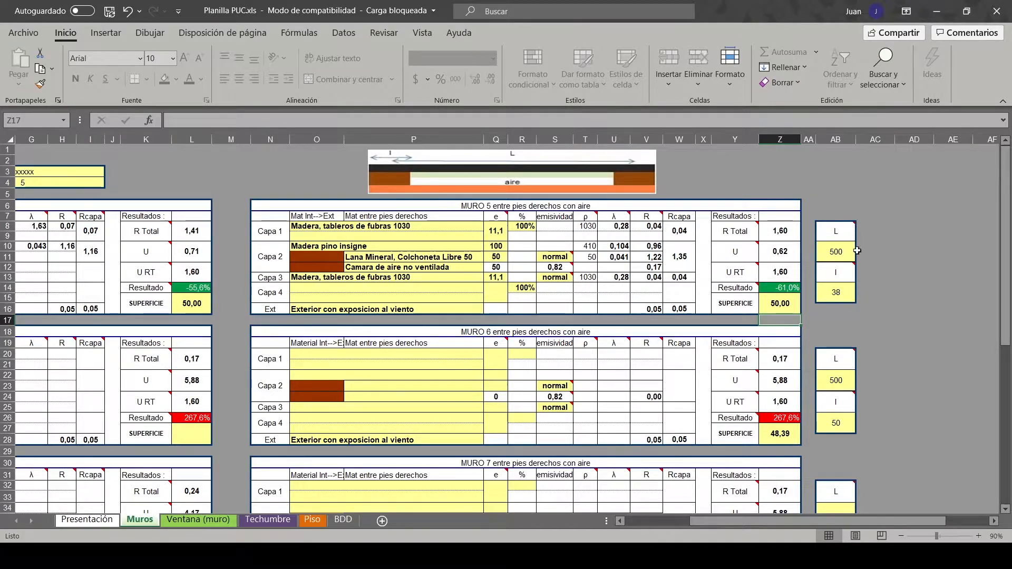
Set the stud spacing L of MURO 5 to 600 and the stud width l to 50, and select the whole MURO 5 table.
click(841, 251)
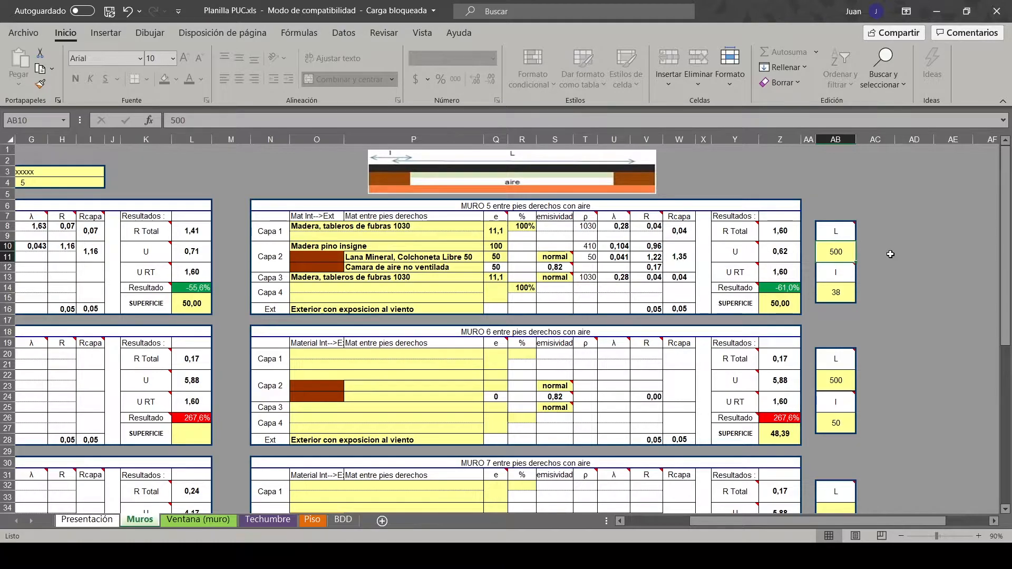
text(600)
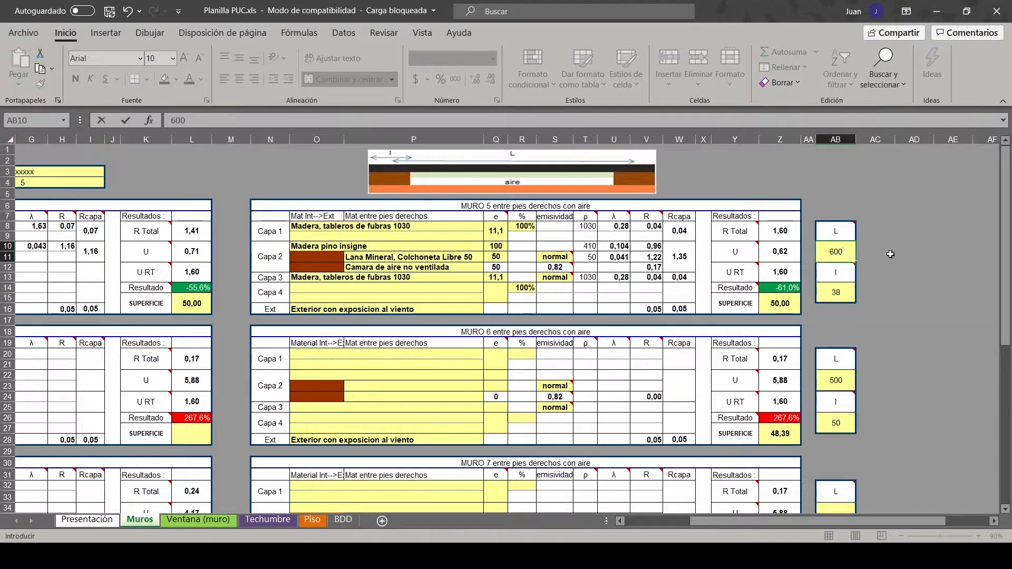
key(Return)
key(Return)
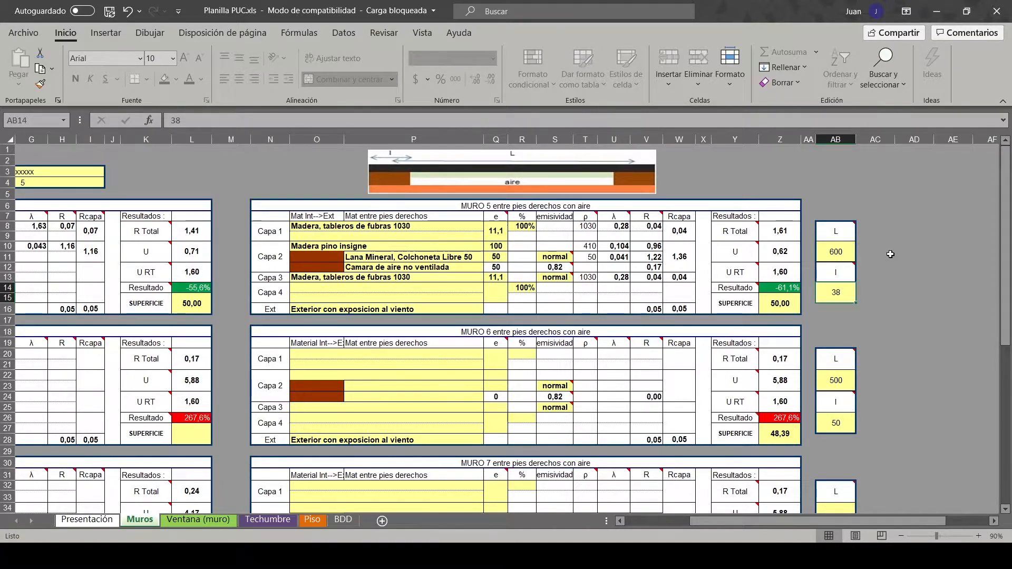
text(50)
key(Return)
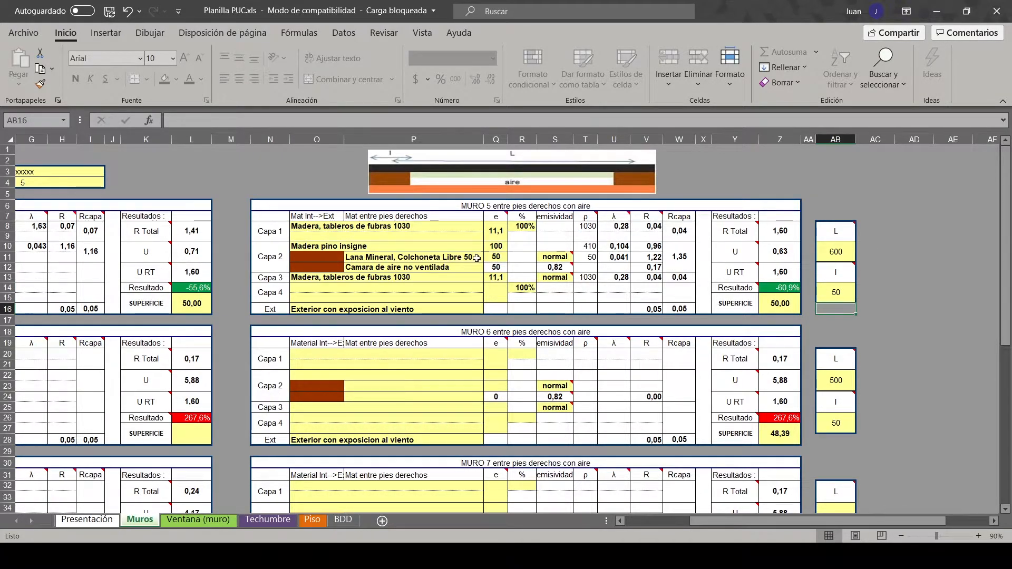
drag(267, 209, 802, 308)
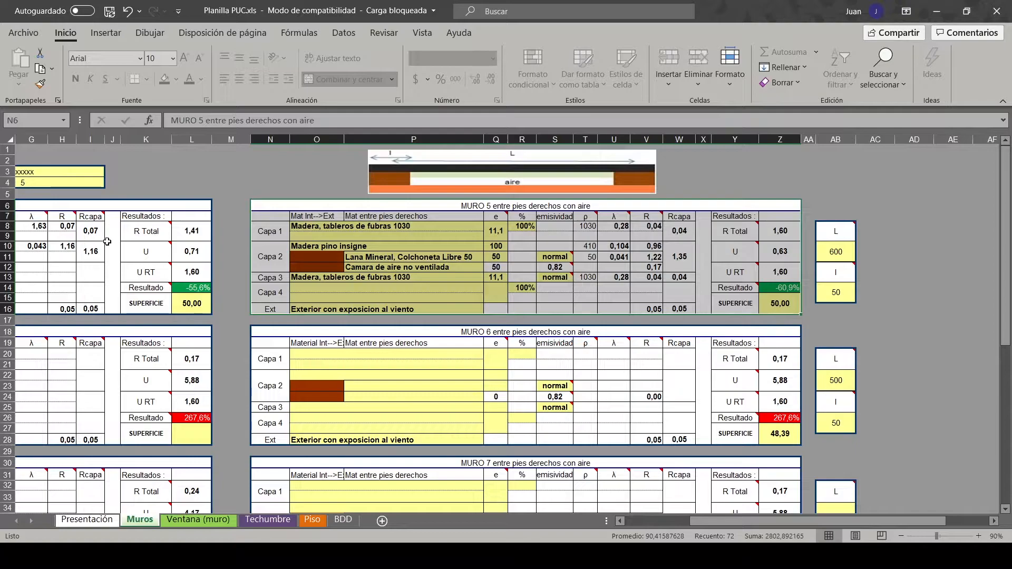
Clear the surface area of MURO 6 and review the U ponderado Total summary below the wall tables.
click(787, 435)
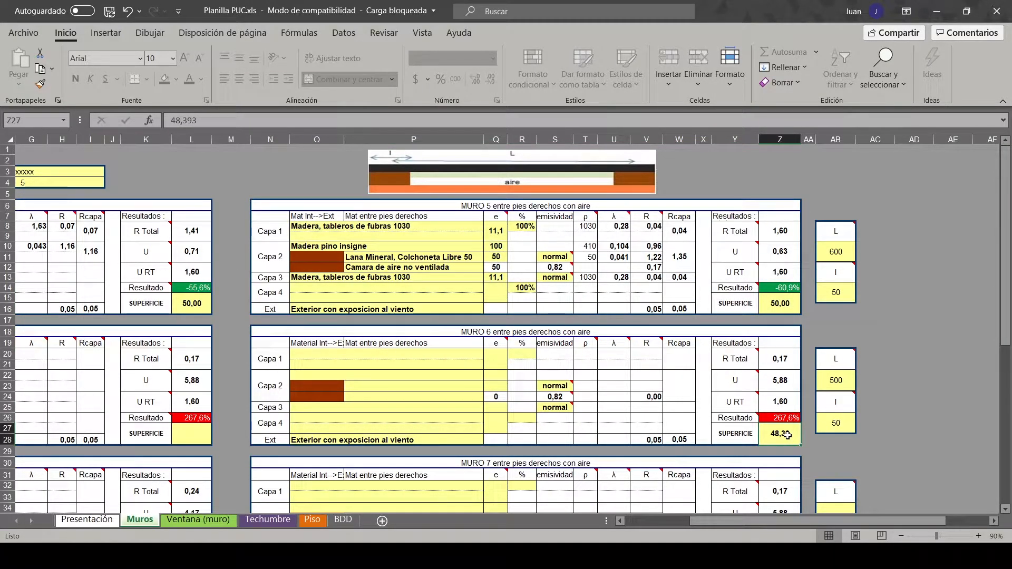
key(Delete)
scroll(703, 376, down, 3)
scroll(703, 376, down, 5)
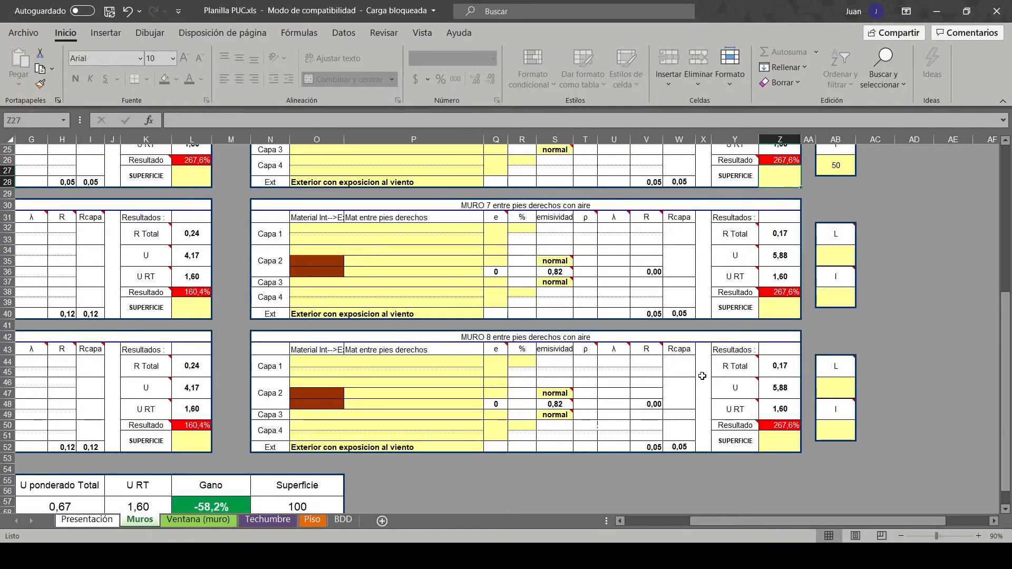
scroll(702, 376, down, 1)
drag(725, 522, 601, 522)
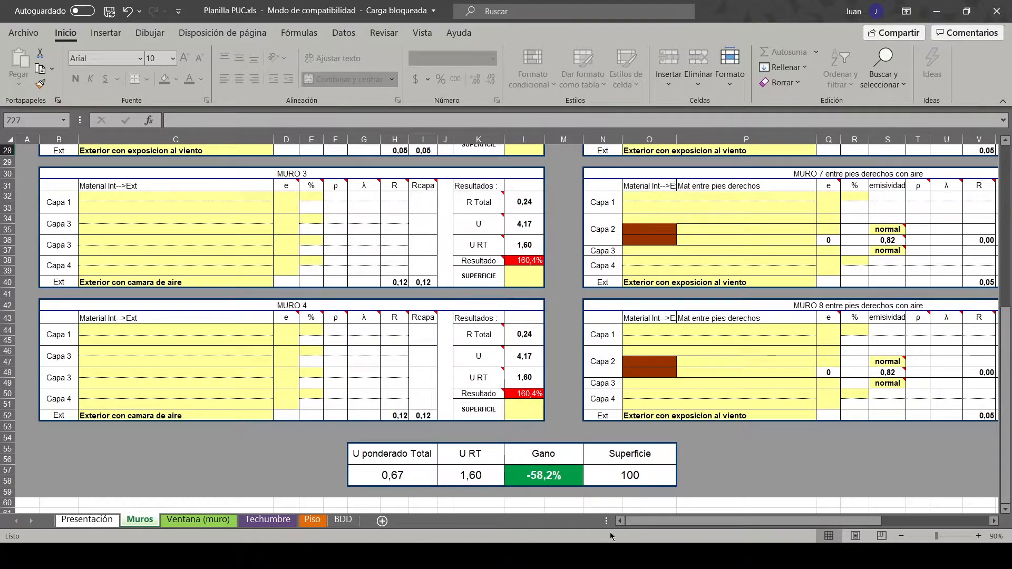
mouse_move(650, 521)
mouse_down()
mouse_move(748, 521)
mouse_move(660, 520)
mouse_up()
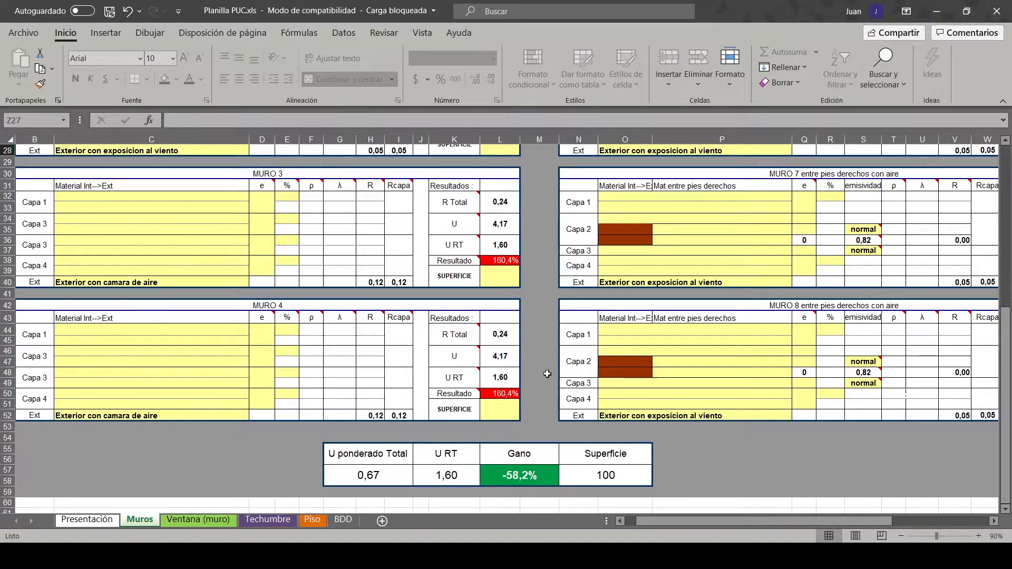
scroll(551, 398, up, 6)
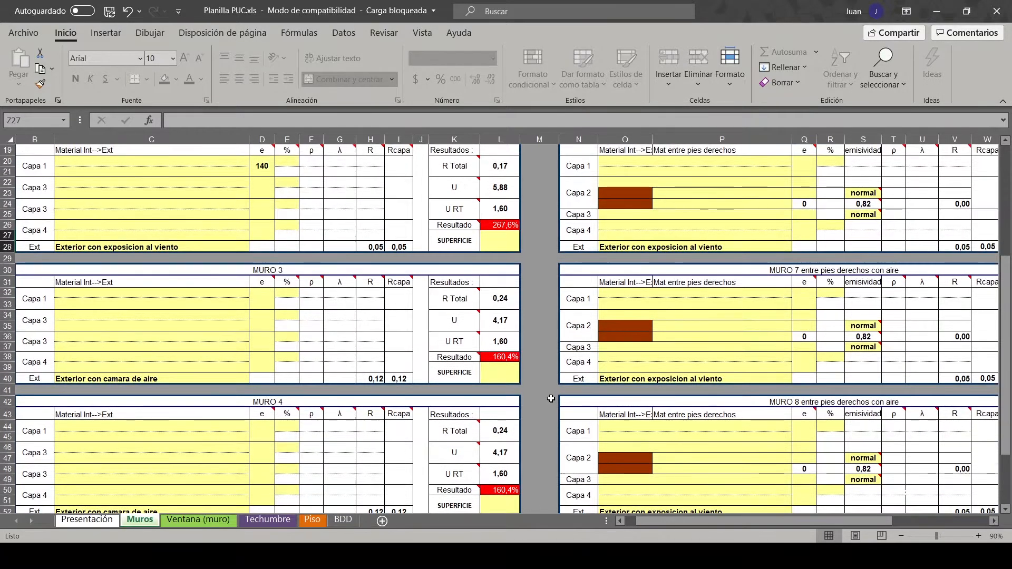
scroll(551, 398, up, 3)
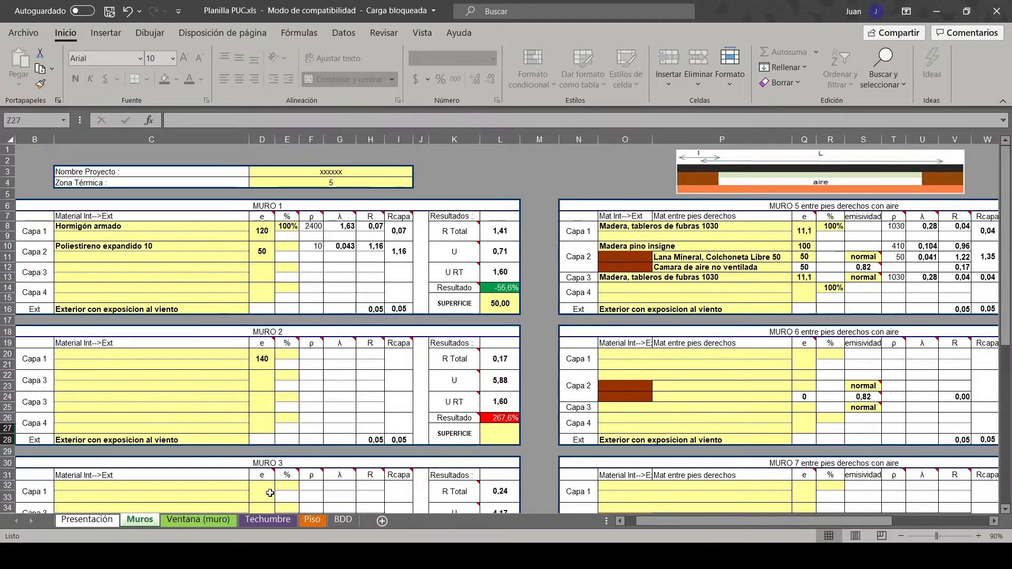
On the Ventana (muro) sheet, set Superficie de ventana in Método 1 to 40.
click(216, 521)
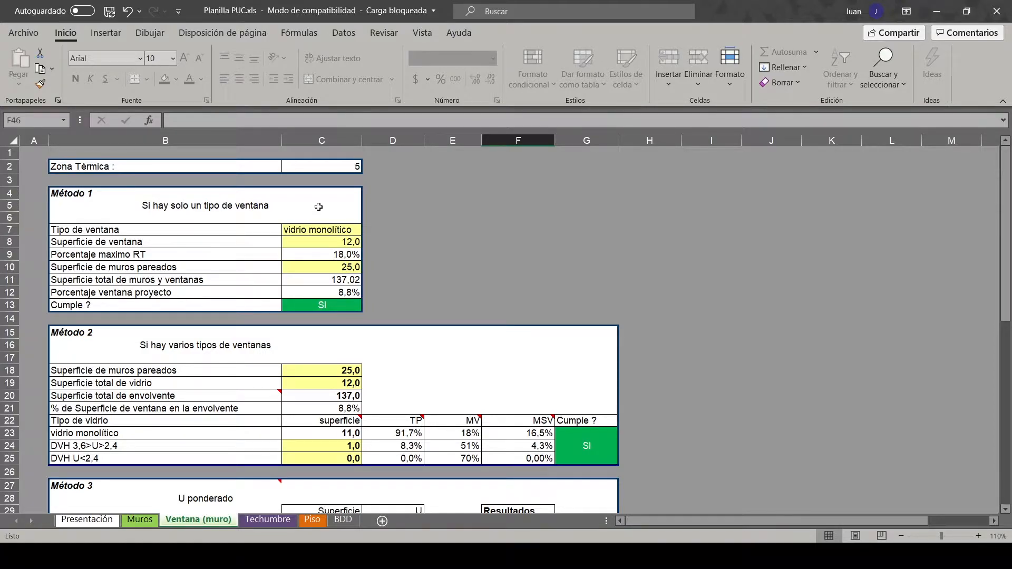
click(357, 227)
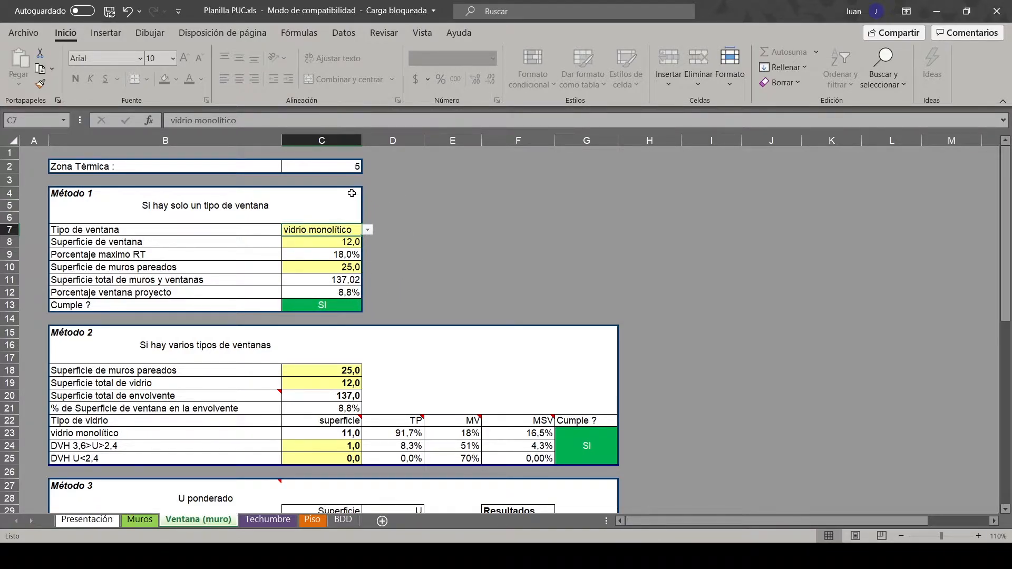
click(141, 521)
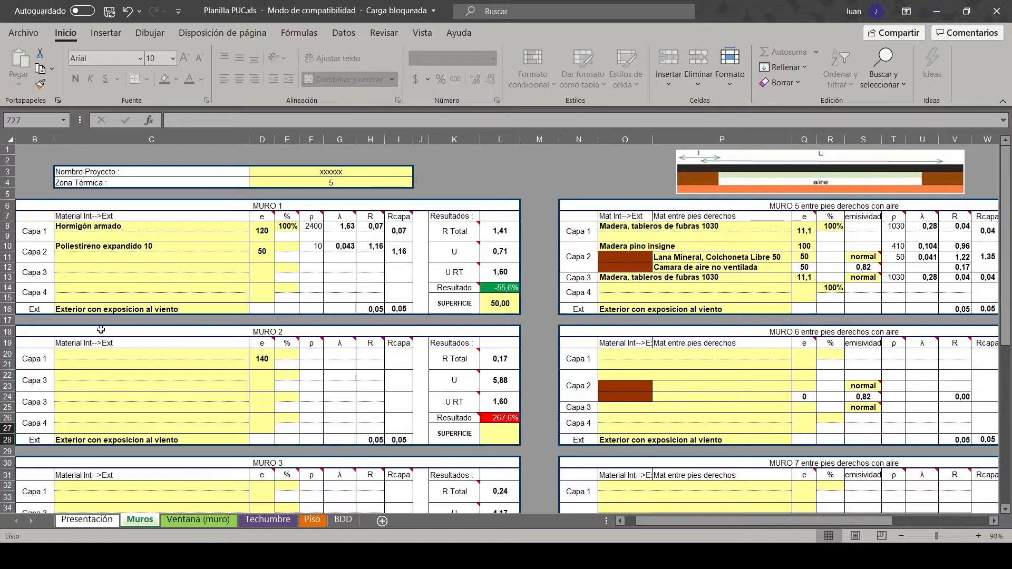
click(544, 235)
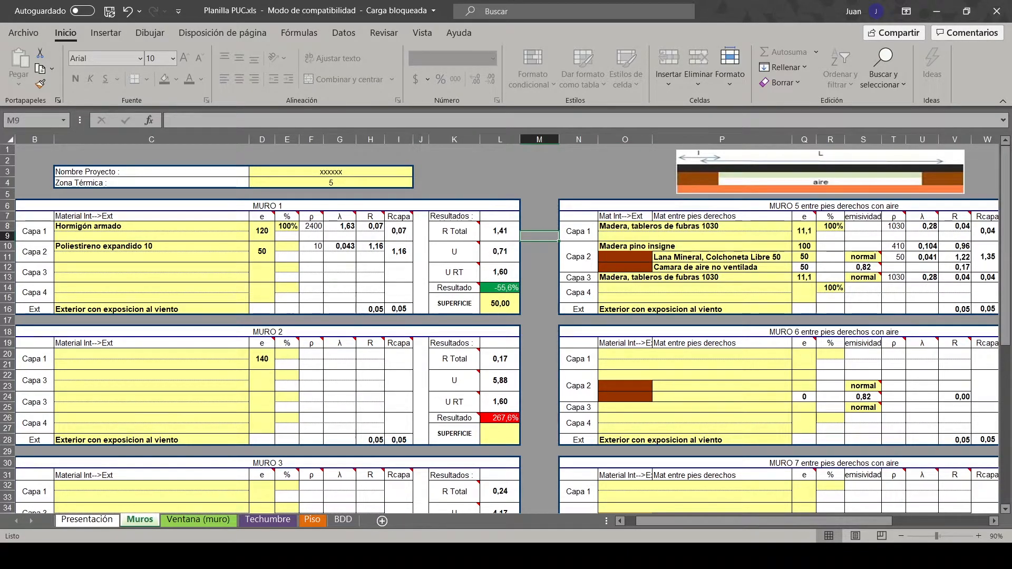
click(209, 520)
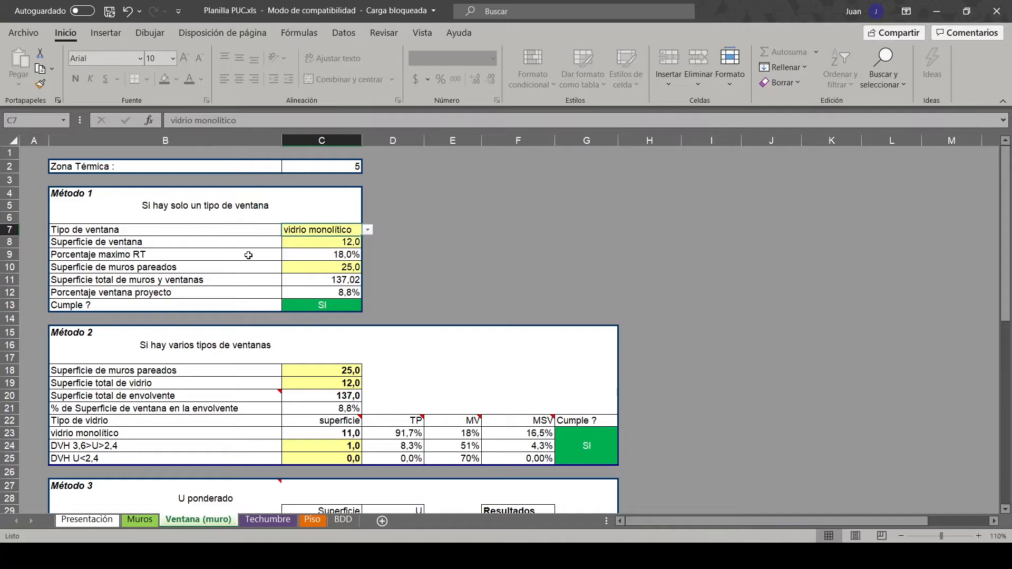
click(335, 242)
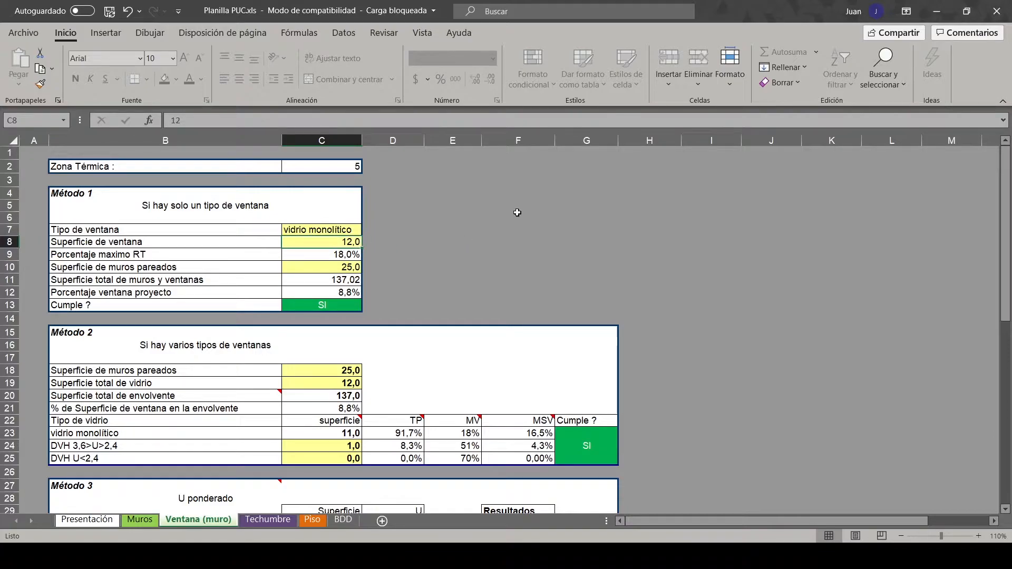
text(40)
key(Return)
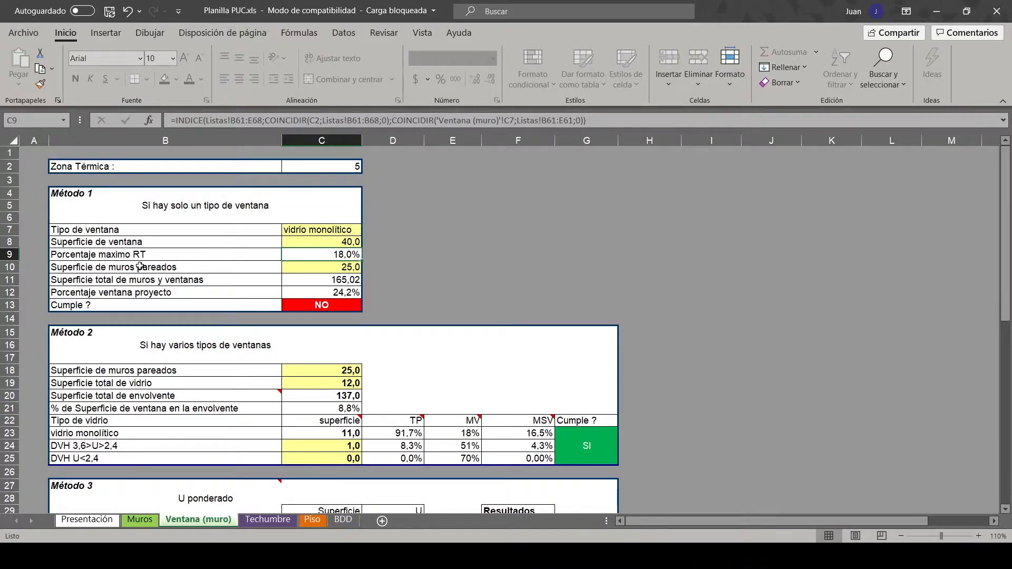
Set Superficie de muros pareados in Método 1 to 0 and check the total Superficie on the Muros sheet.
click(315, 266)
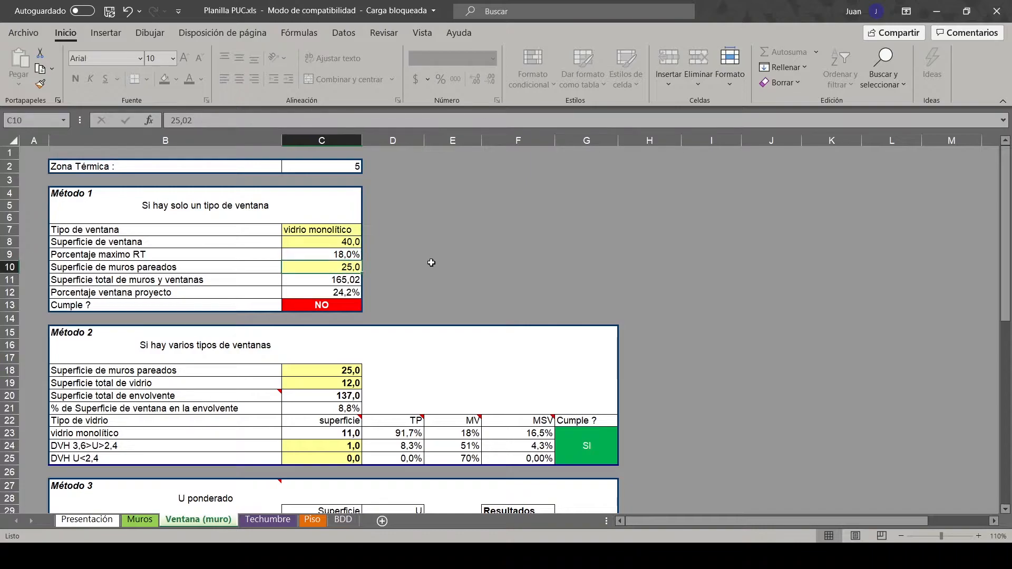
text(0)
key(Return)
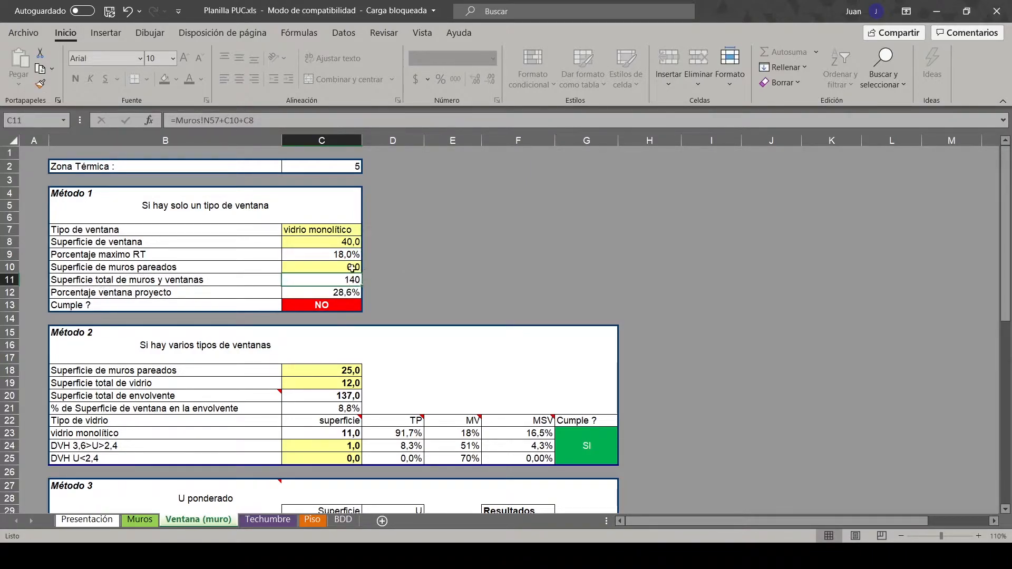
click(139, 520)
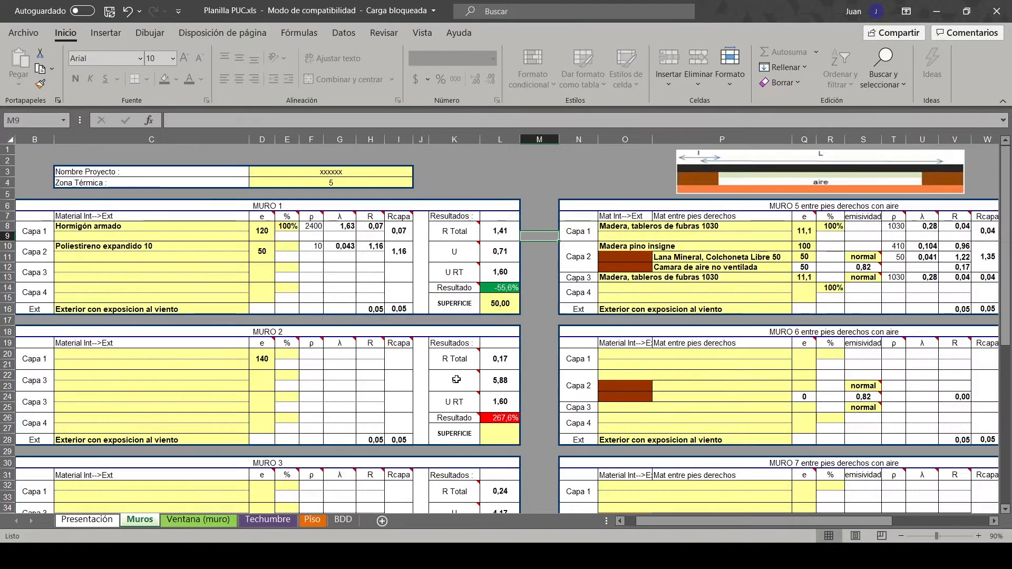
scroll(511, 461, down, 10)
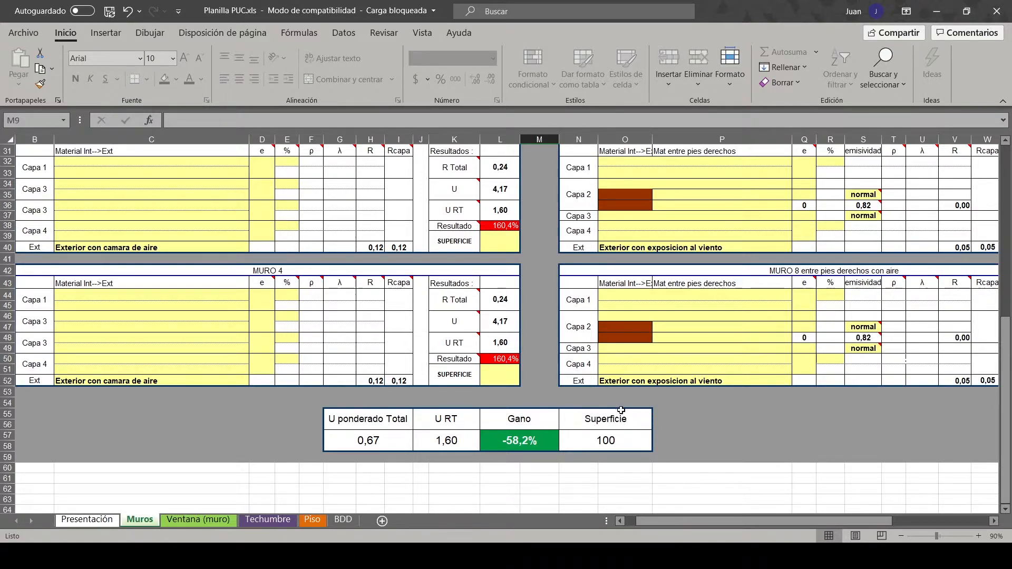
click(213, 519)
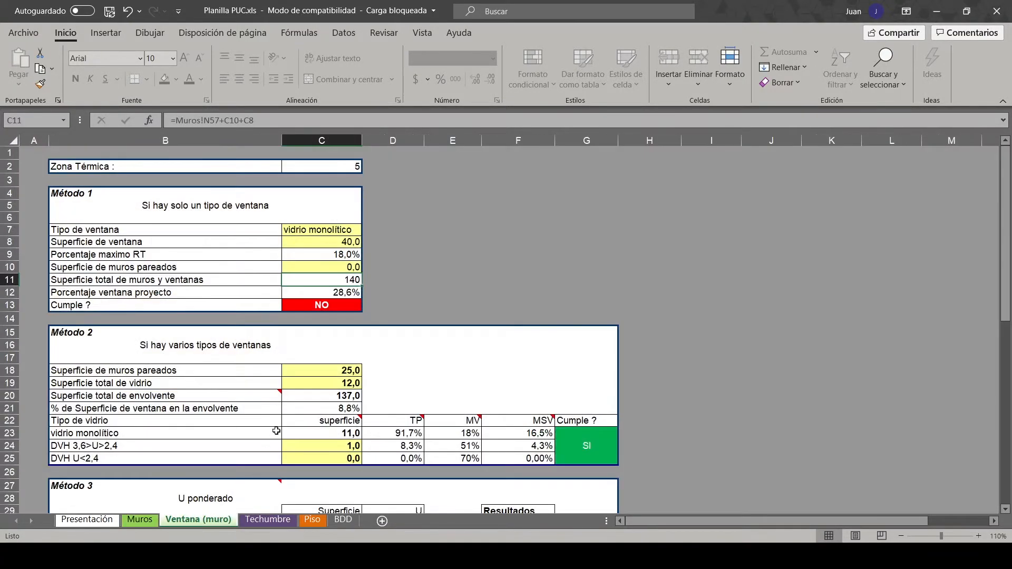
Try a Superficie de ventana of 30 in Método 1.
click(357, 251)
click(338, 242)
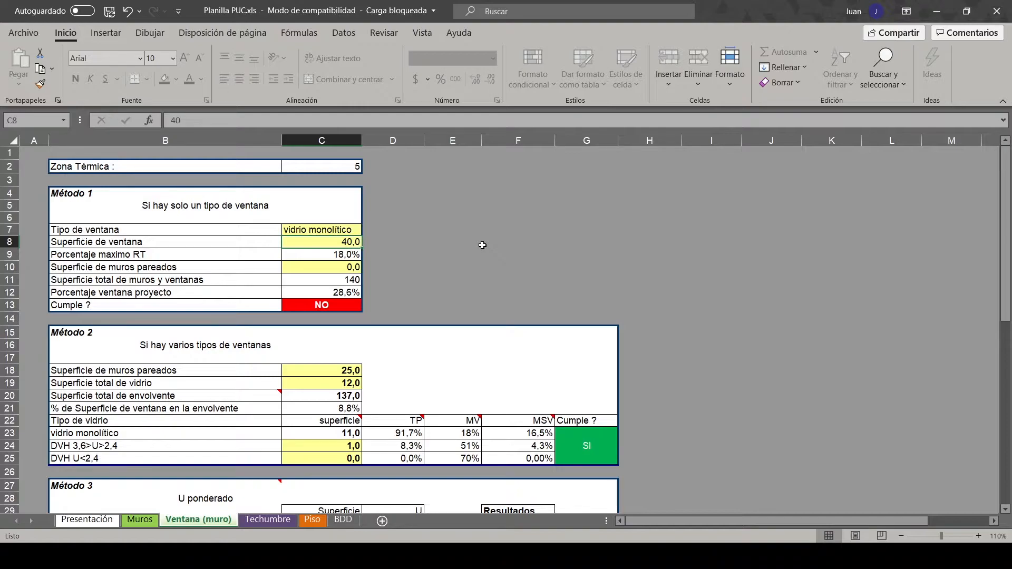
text(30)
key(Return)
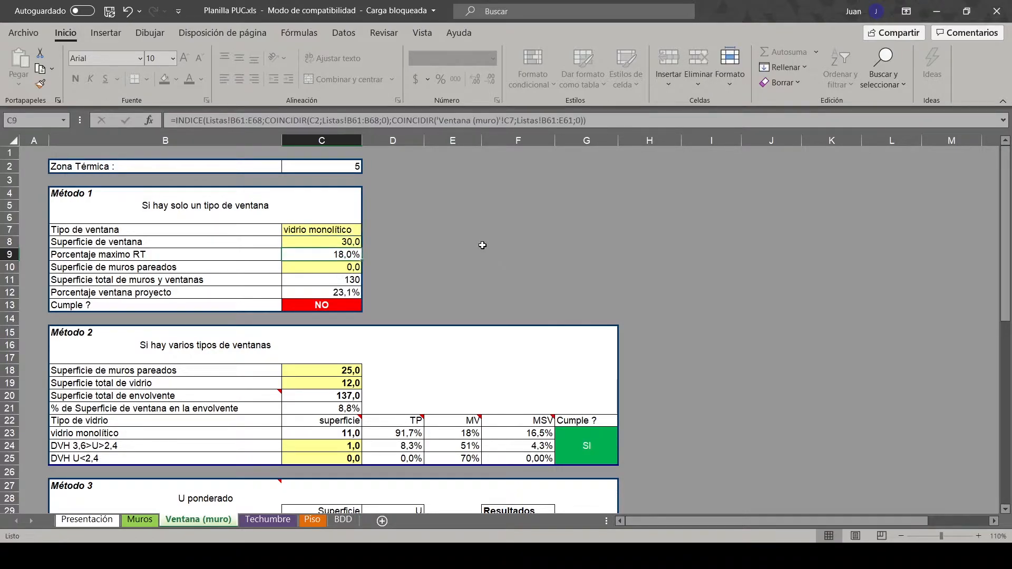
Set Superficie de ventana in Método 1 to 20.
key(Up)
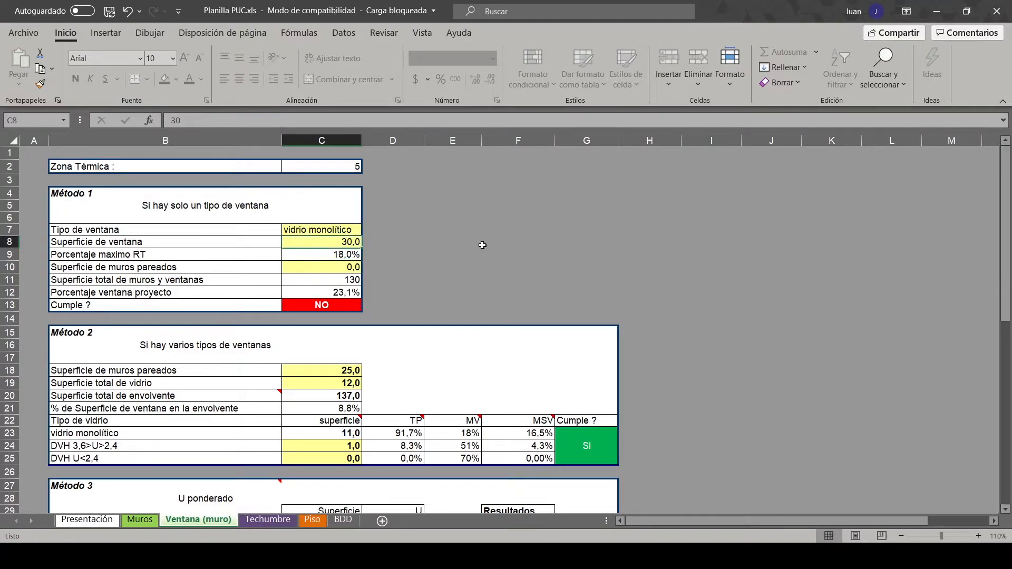
text(20)
key(Return)
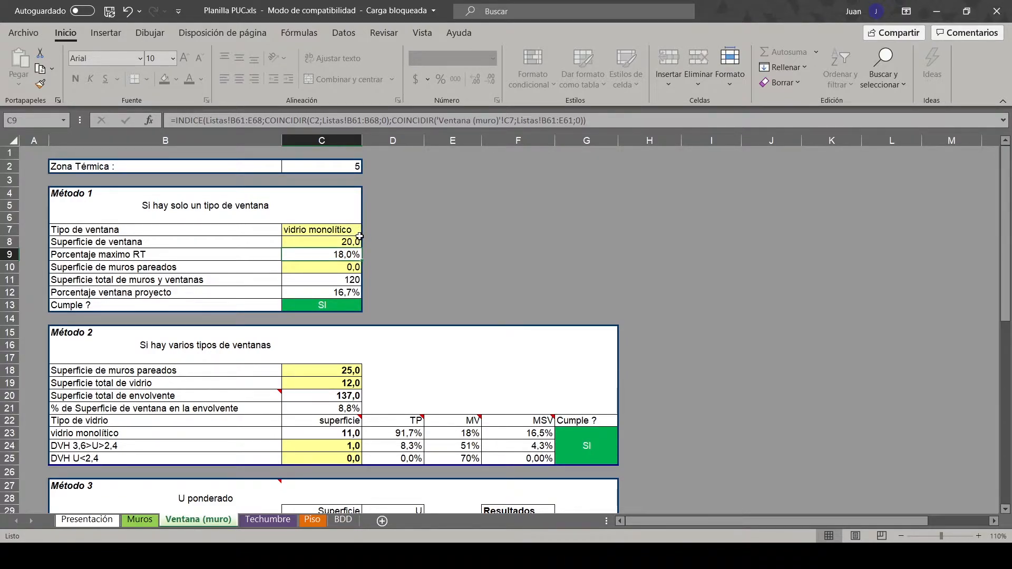
Set Superficie de muros pareados in Método 2 to 30.
scroll(563, 251, down, 3)
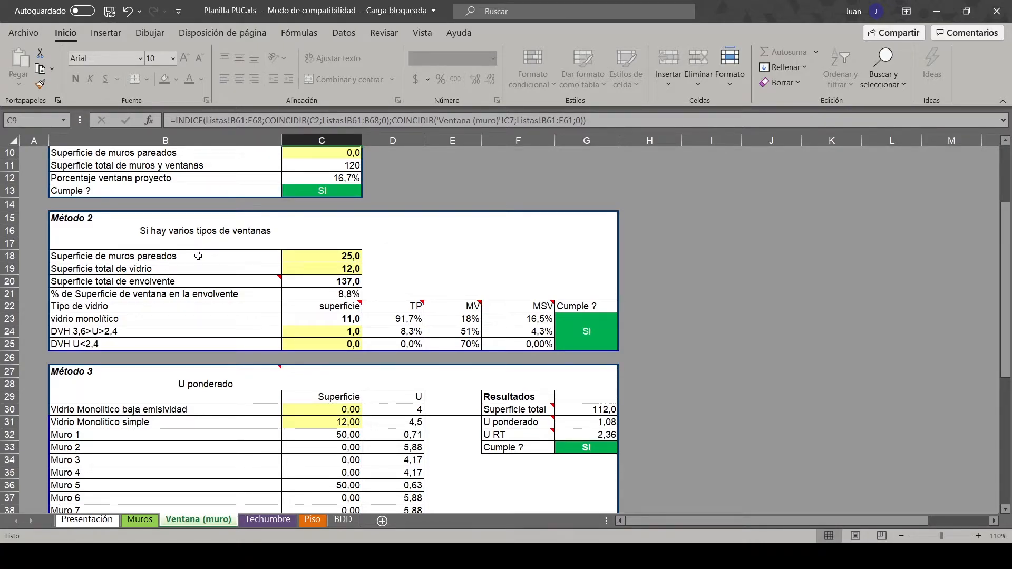
click(338, 258)
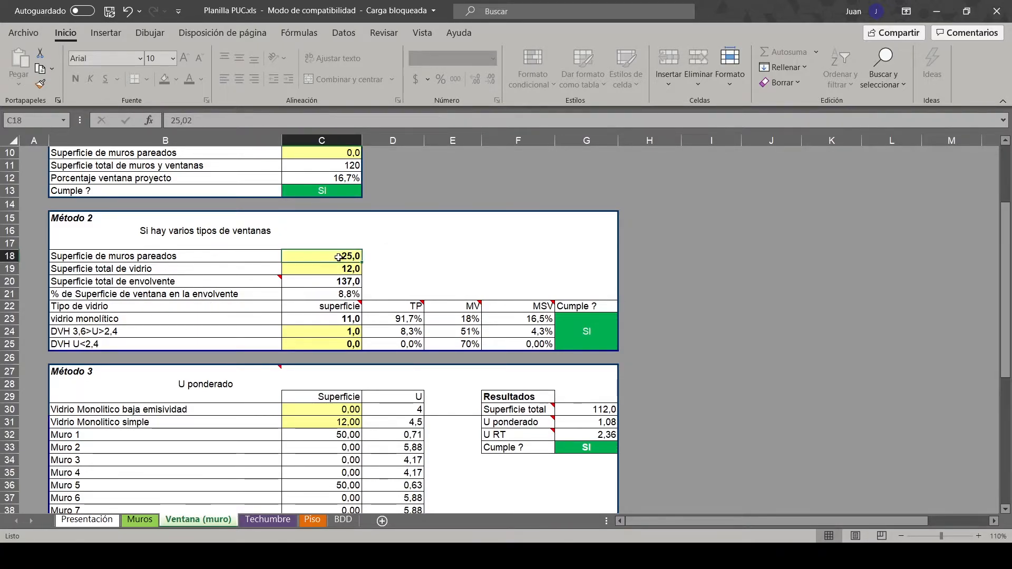
text(30)
key(Return)
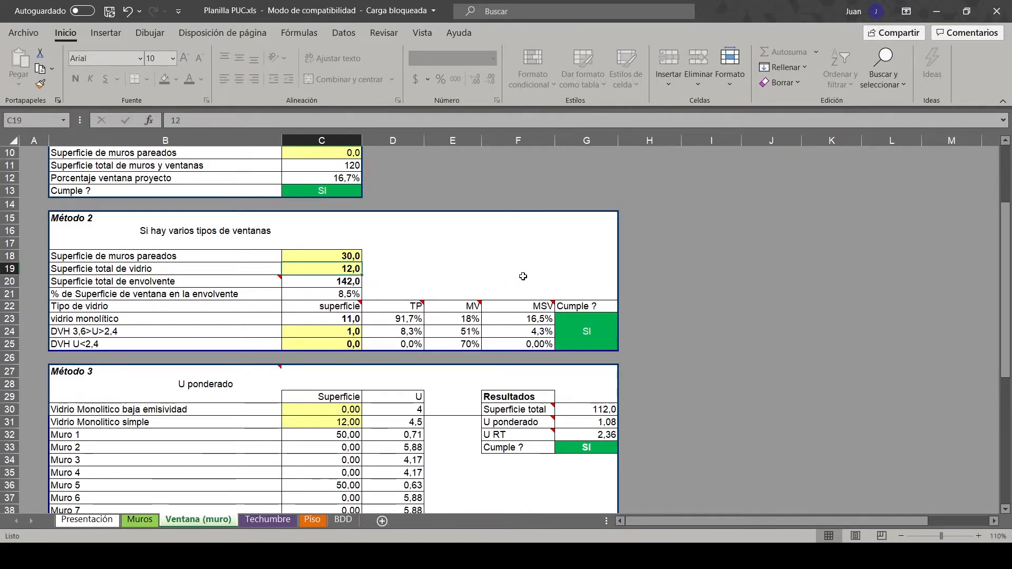
Review the glass and wall rows of the Método 3 U ponderado table, and look back over the Método 2 table.
scroll(190, 285, down, 2)
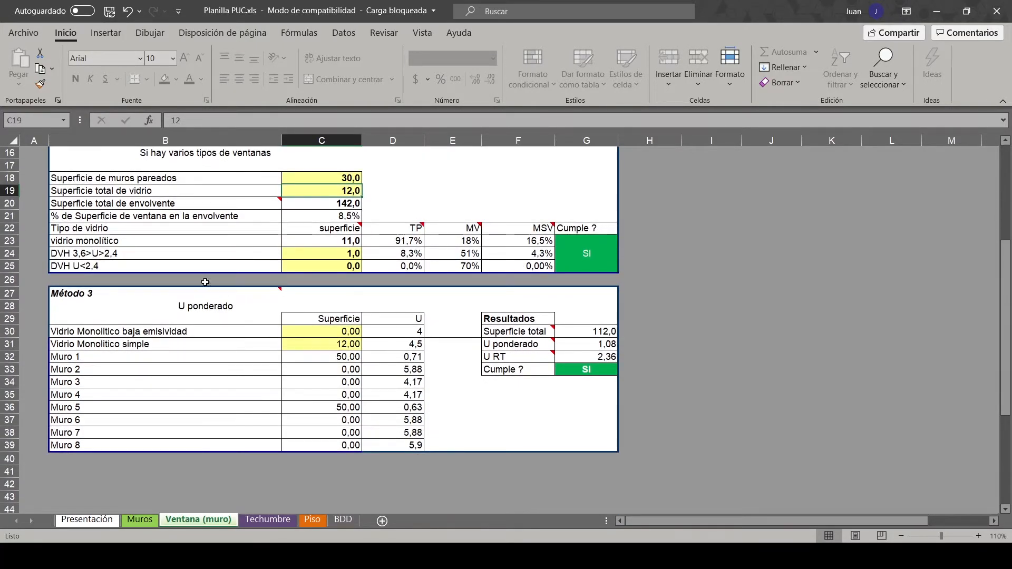
mouse_move(281, 293)
click(232, 331)
click(232, 344)
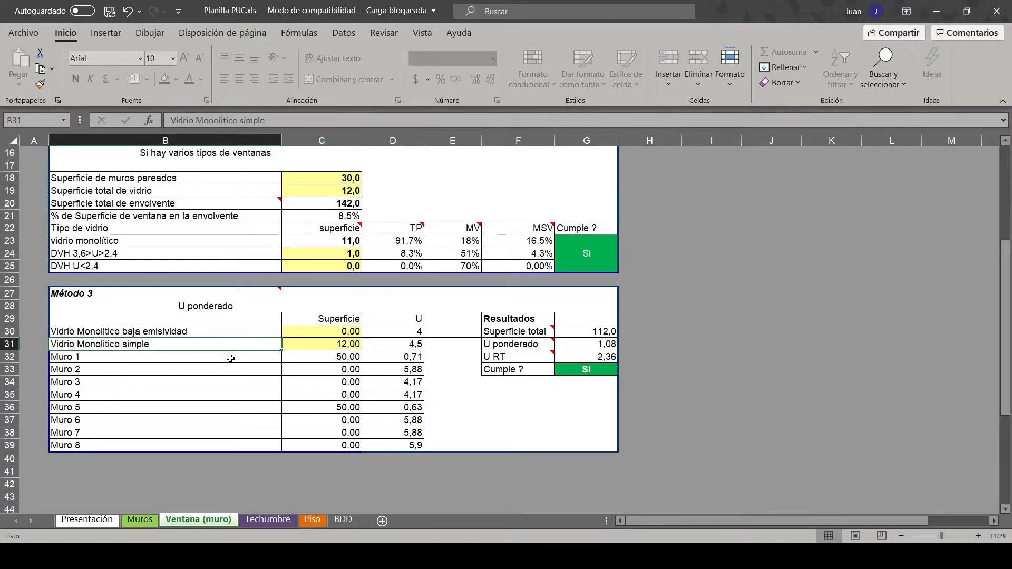
click(230, 359)
click(229, 371)
click(226, 407)
click(221, 420)
click(218, 433)
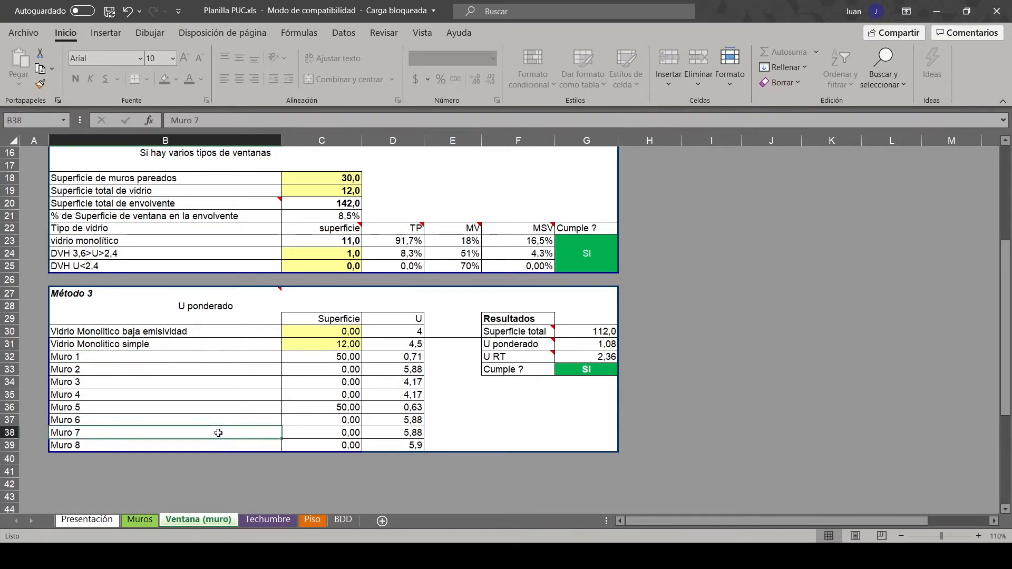
click(207, 407)
click(206, 348)
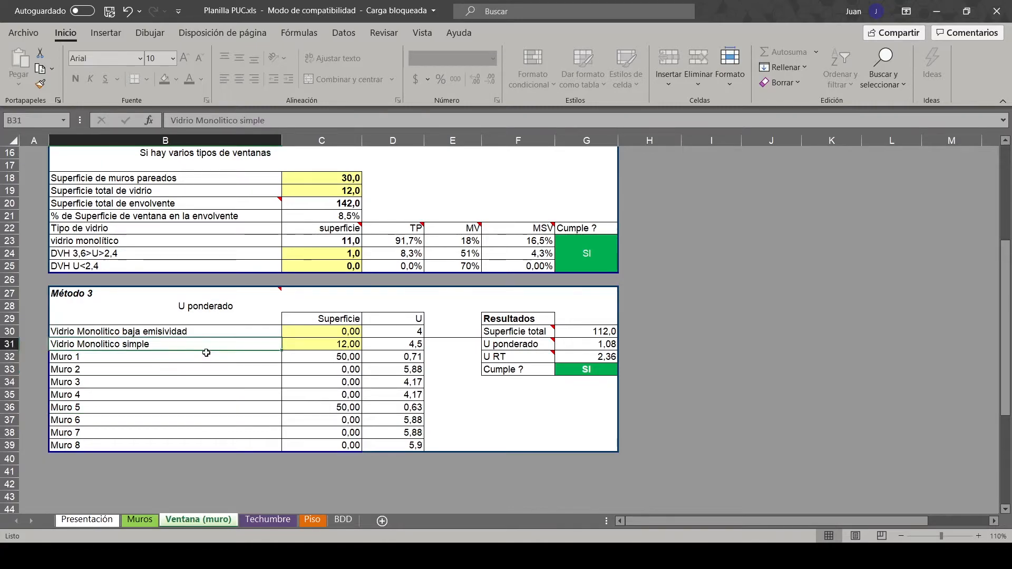
click(206, 353)
scroll(67, 218, up, 2)
drag(67, 217, 527, 343)
scroll(265, 319, up, 1)
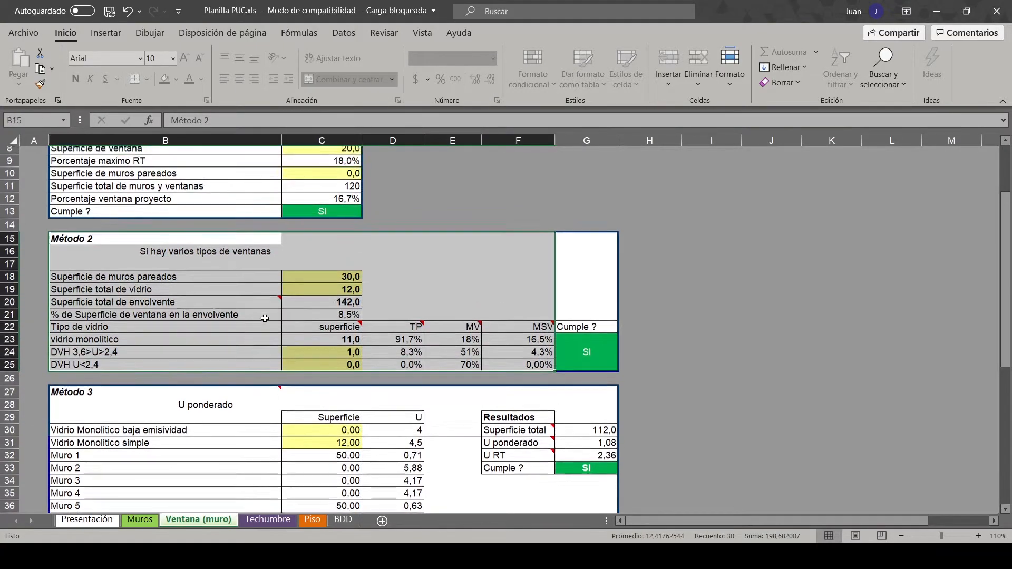
Change Tipo de ventana in Método 1 to DVH 3,6>U>2,4 and check the Porcentaje maximo RT.
scroll(264, 318, up, 2)
click(344, 190)
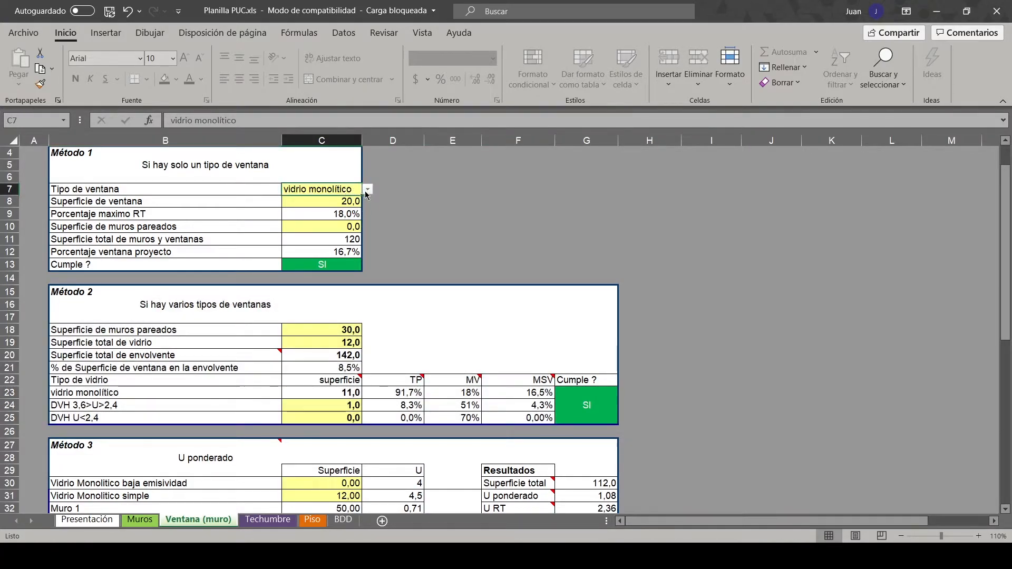
click(367, 189)
click(342, 206)
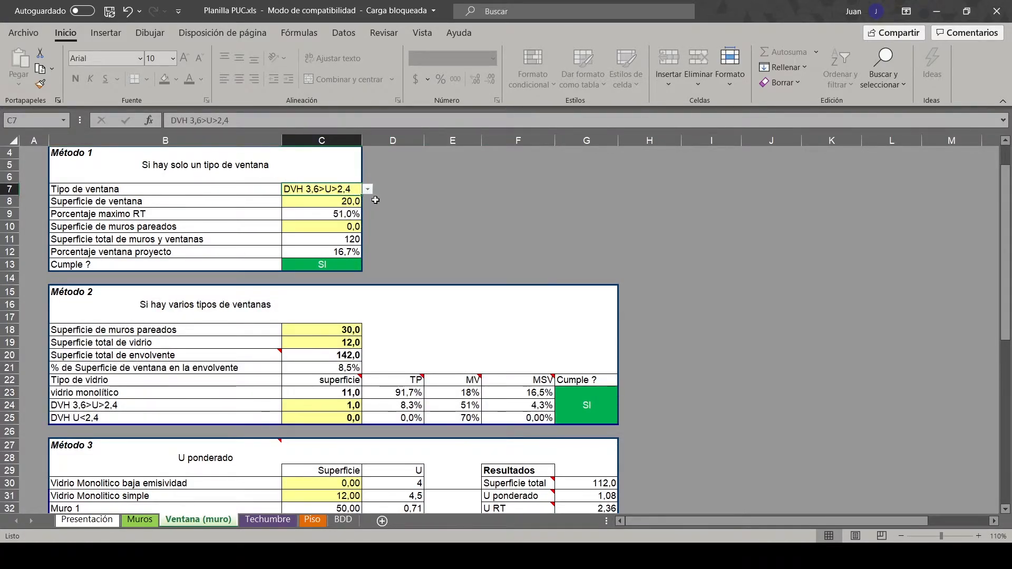
click(345, 214)
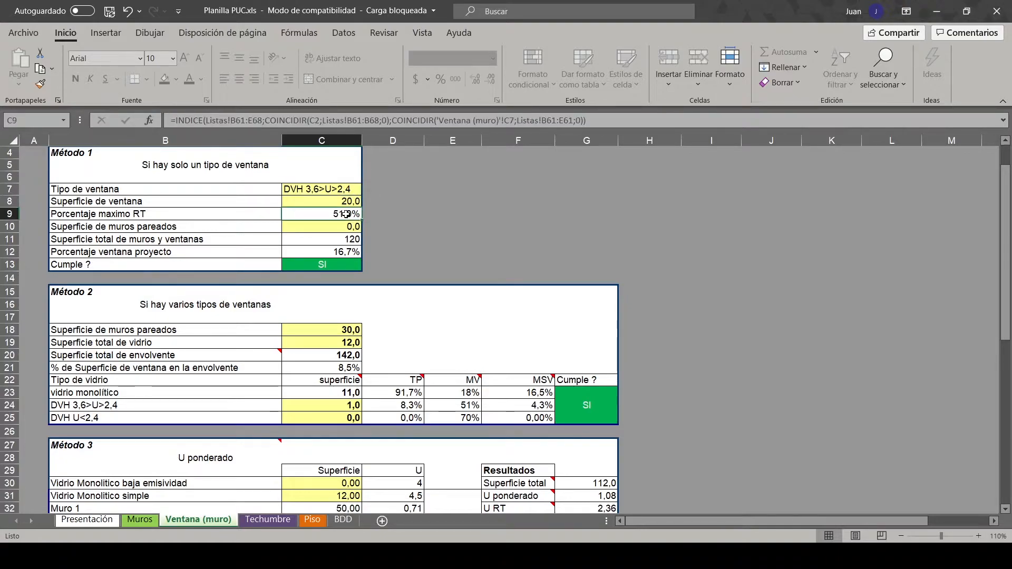
scroll(422, 254, up, 1)
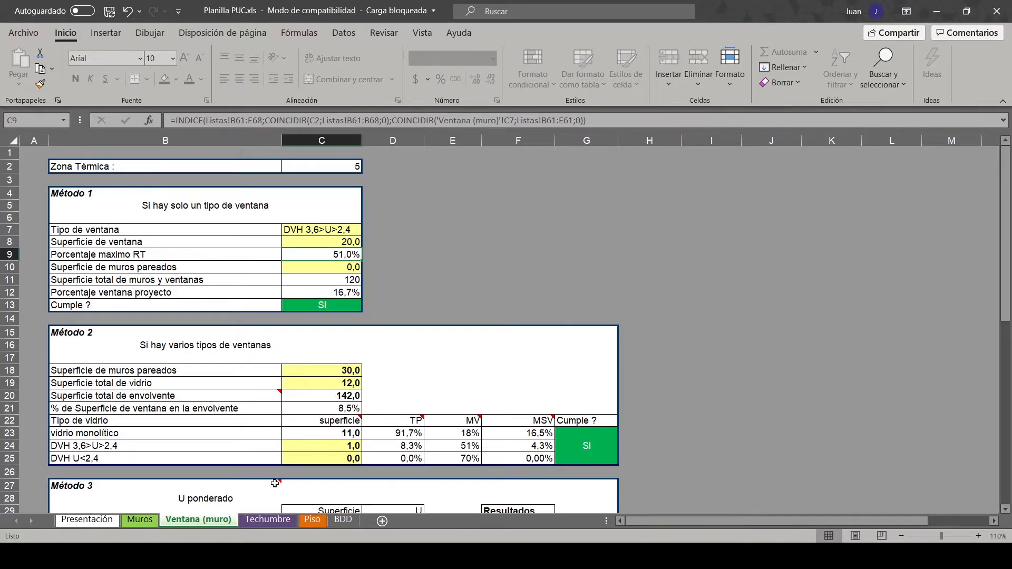
On the Techumbre sheet, set Capa 1 of TECHUMBRE 1 to Hormigón armado with thickness e 120 and 100%.
click(269, 520)
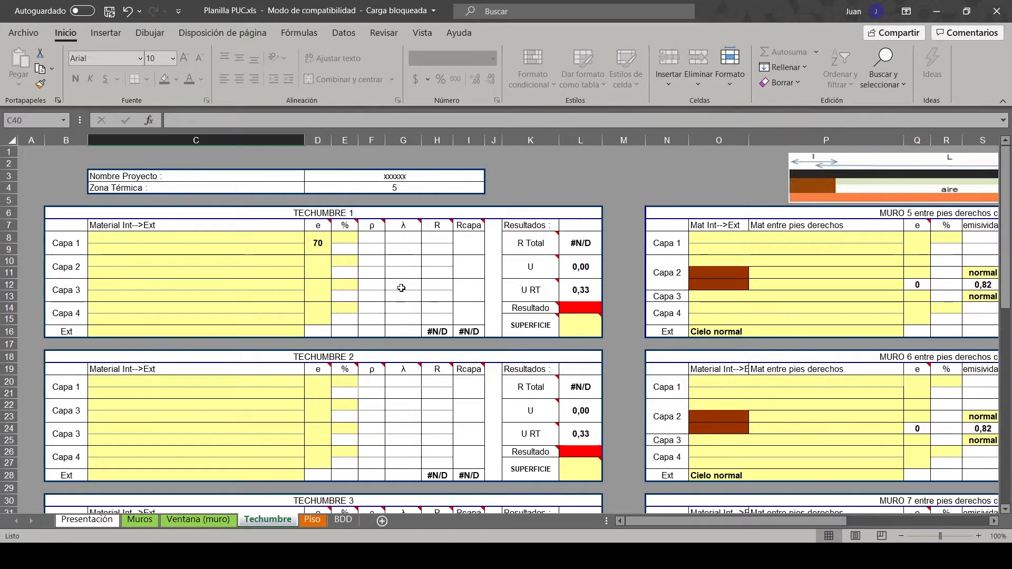
click(264, 235)
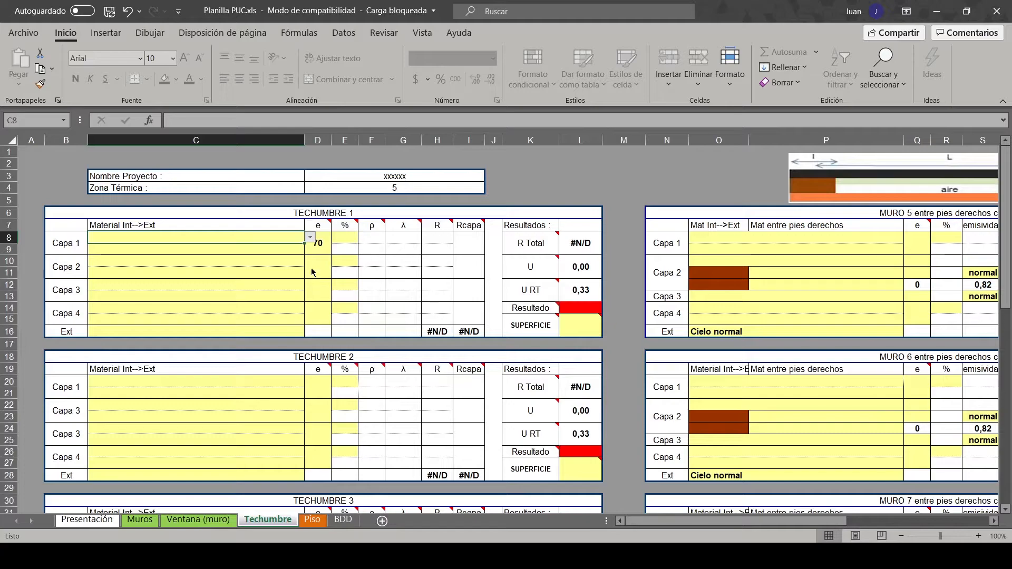
click(280, 312)
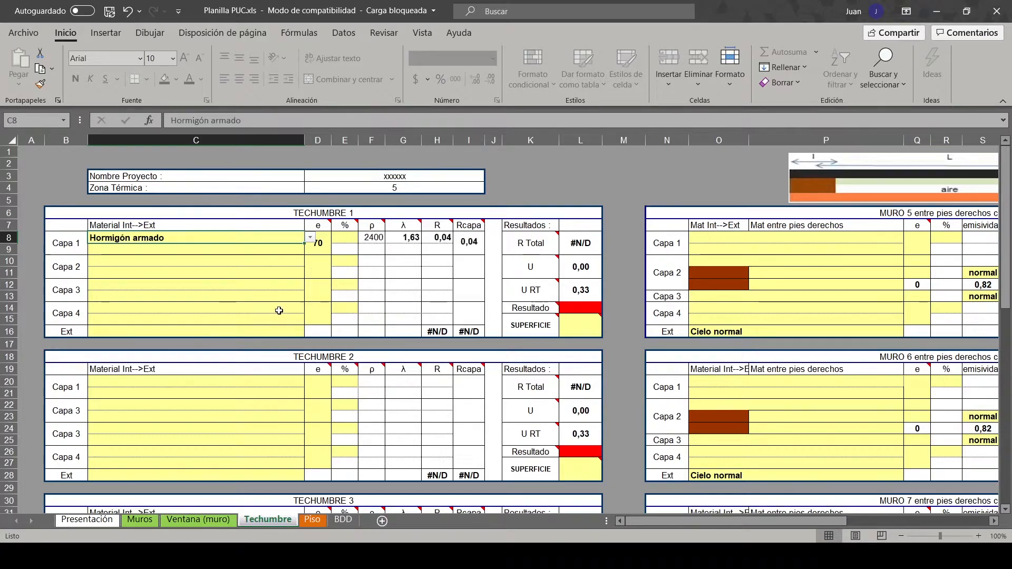
click(324, 243)
text(12)
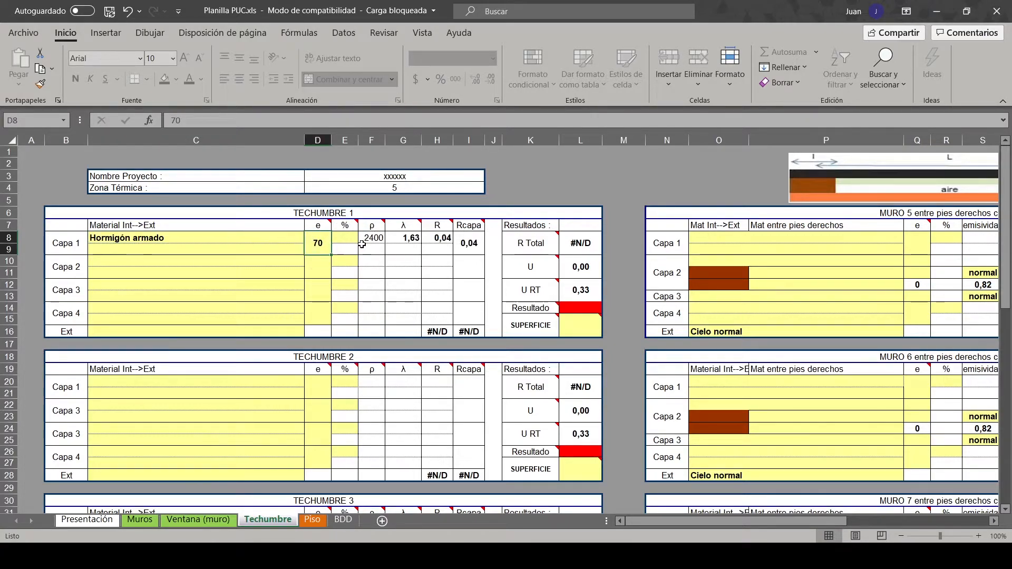
text(0)
key(Tab)
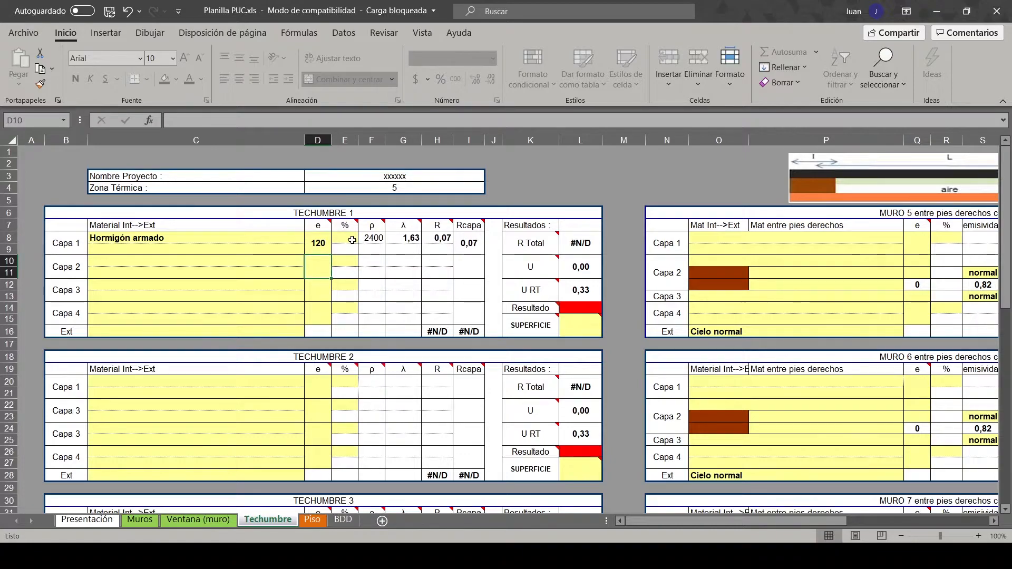
text(100)
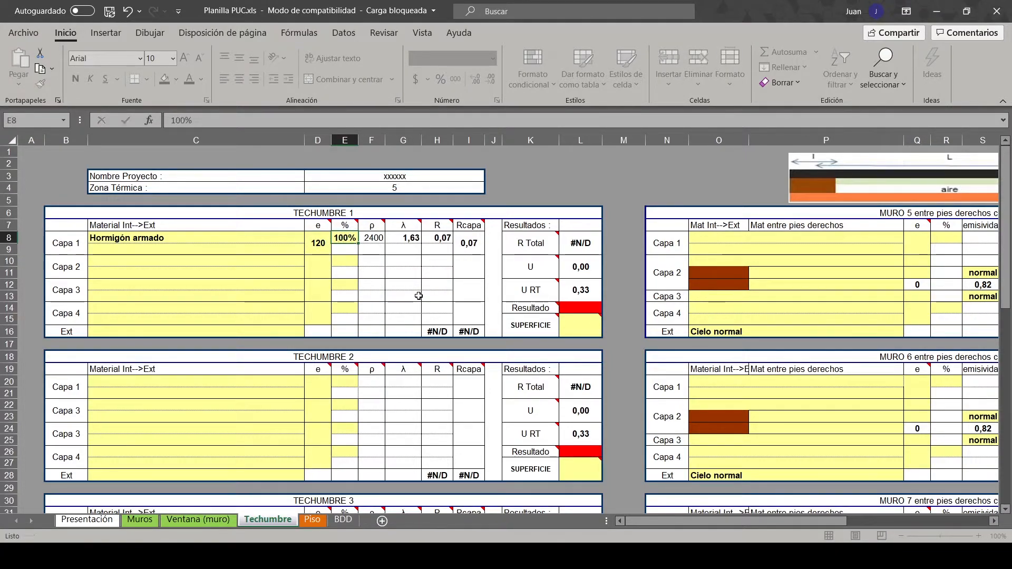
key(Return)
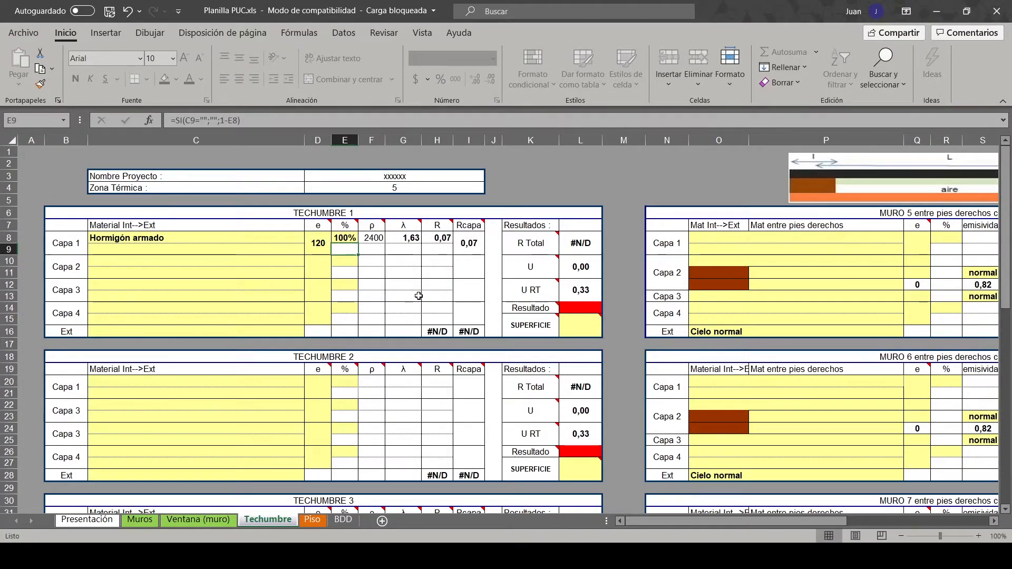
Set Capa 2 of TECHUMBRE 1 to Poliuretano expandido inyectado 40 with thickness e 100 and 100%.
click(230, 263)
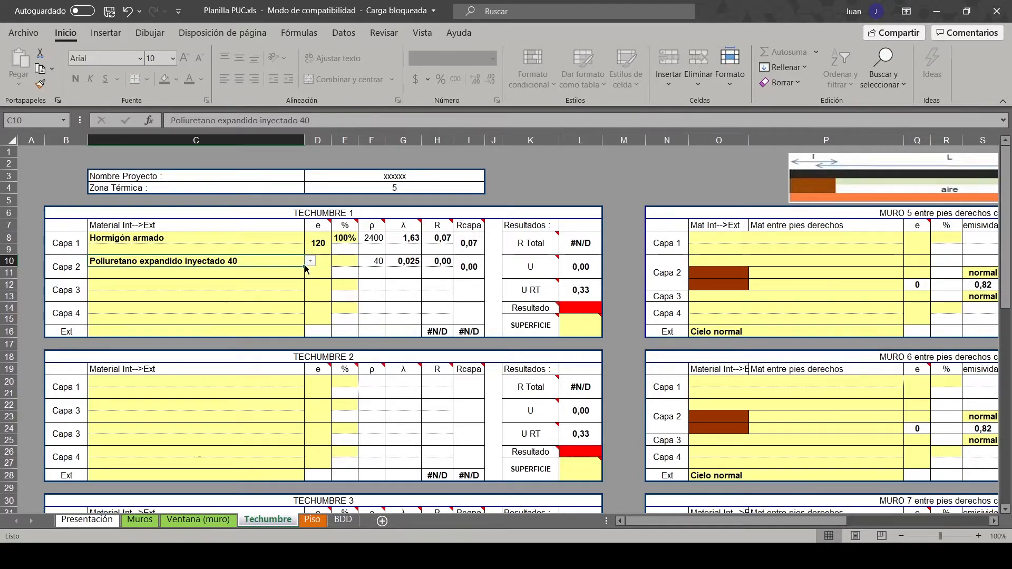
click(328, 269)
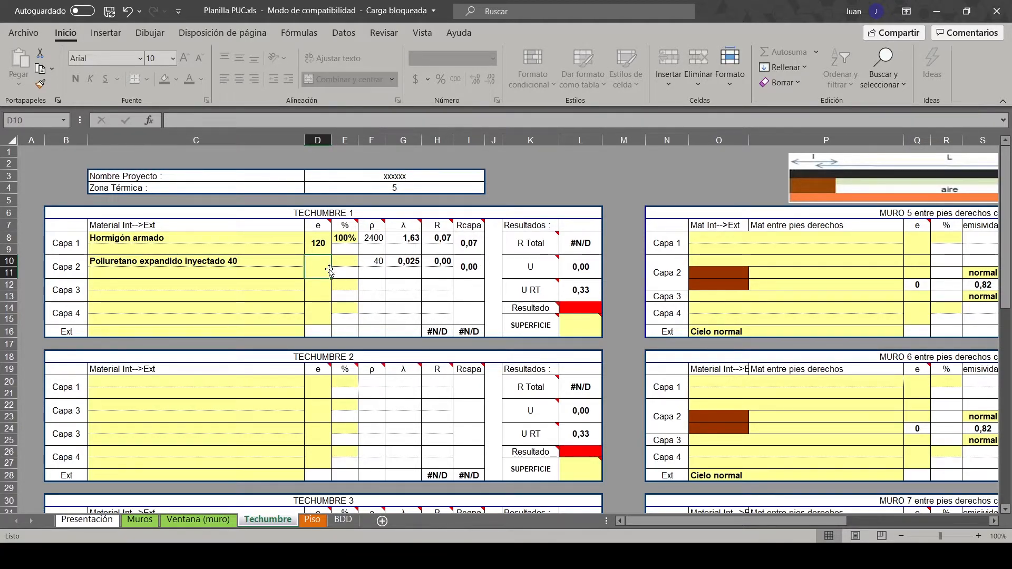
text(100)
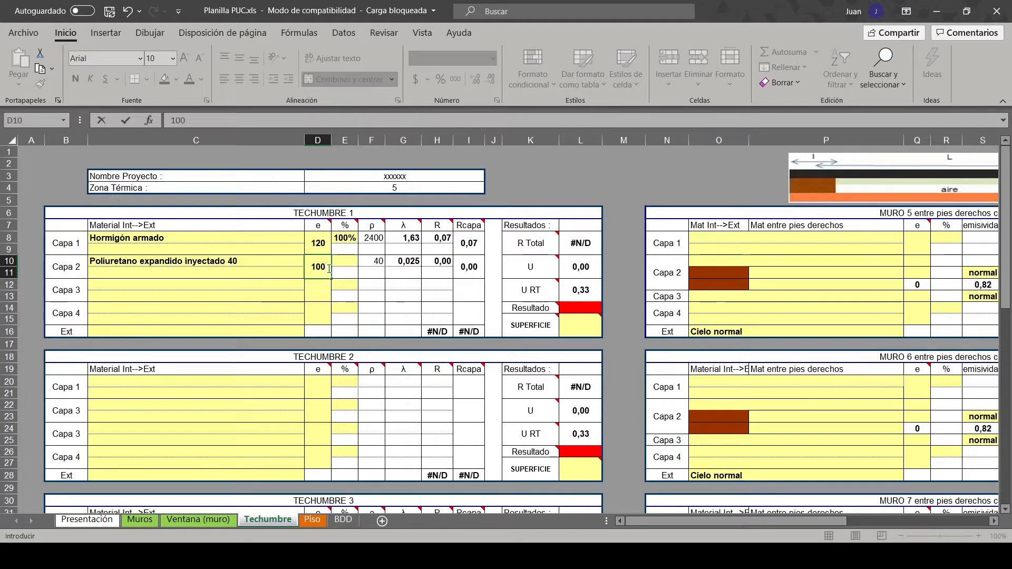
key(Return)
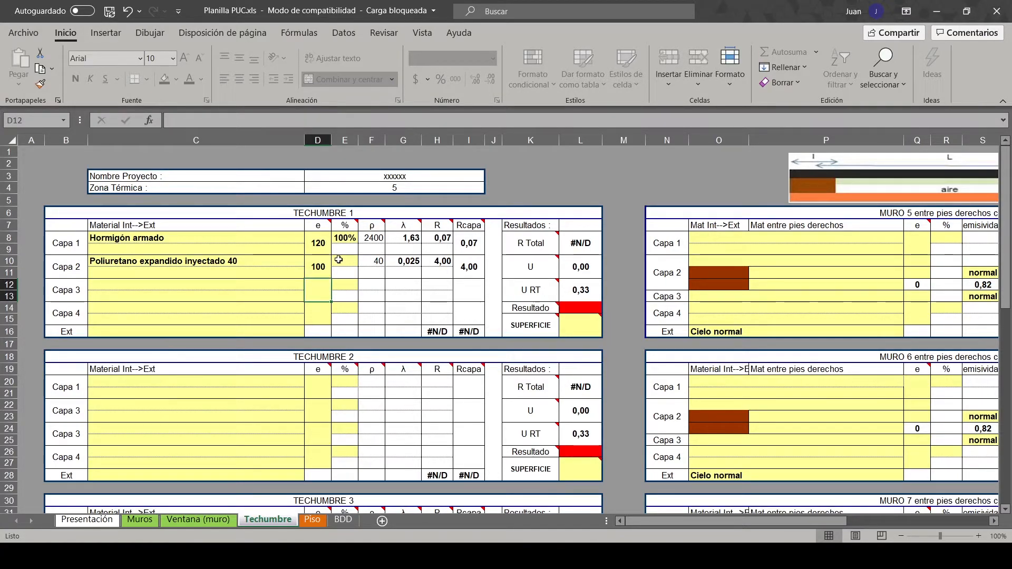
click(339, 259)
text(100)
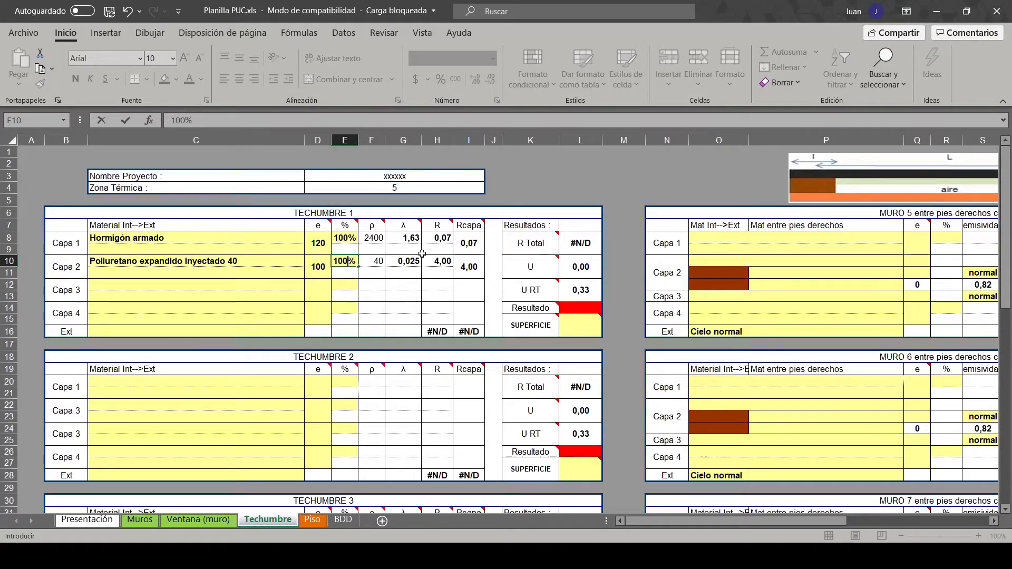
text(0)
key(Return)
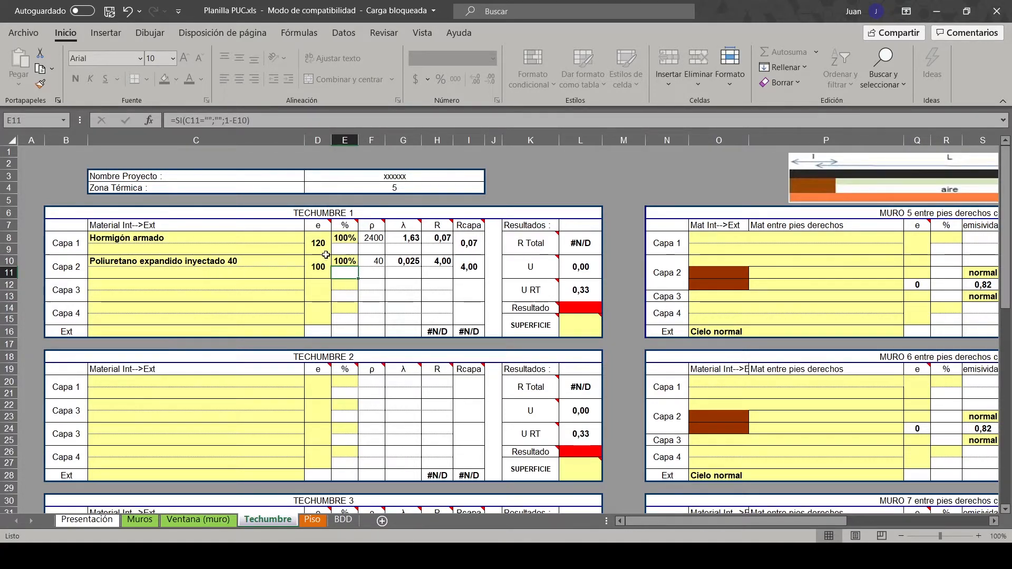
Set the Ext condition of TECHUMBRE 1 to Cielo con aire and its SUPERFICIE to 120.
click(297, 333)
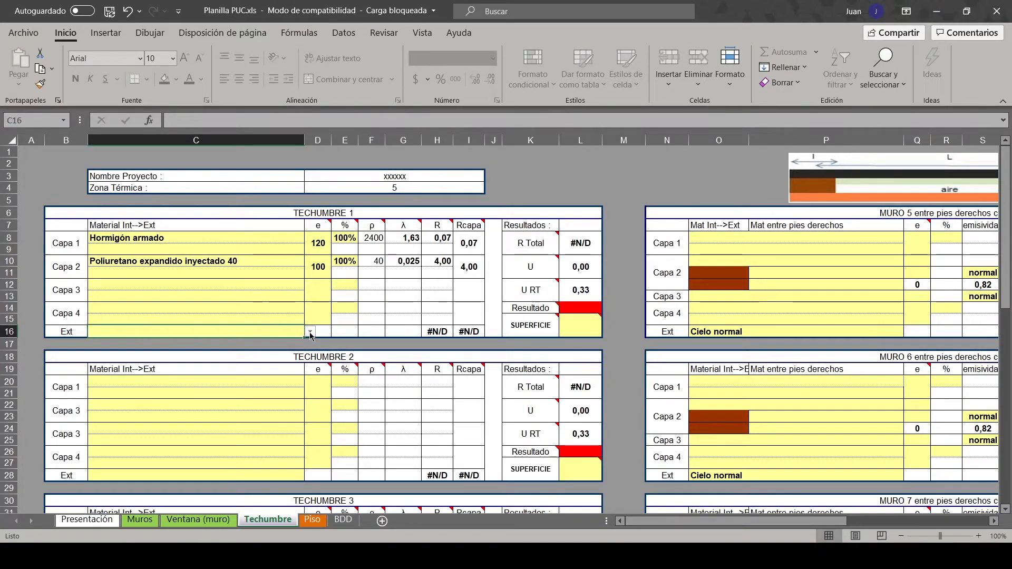
click(144, 350)
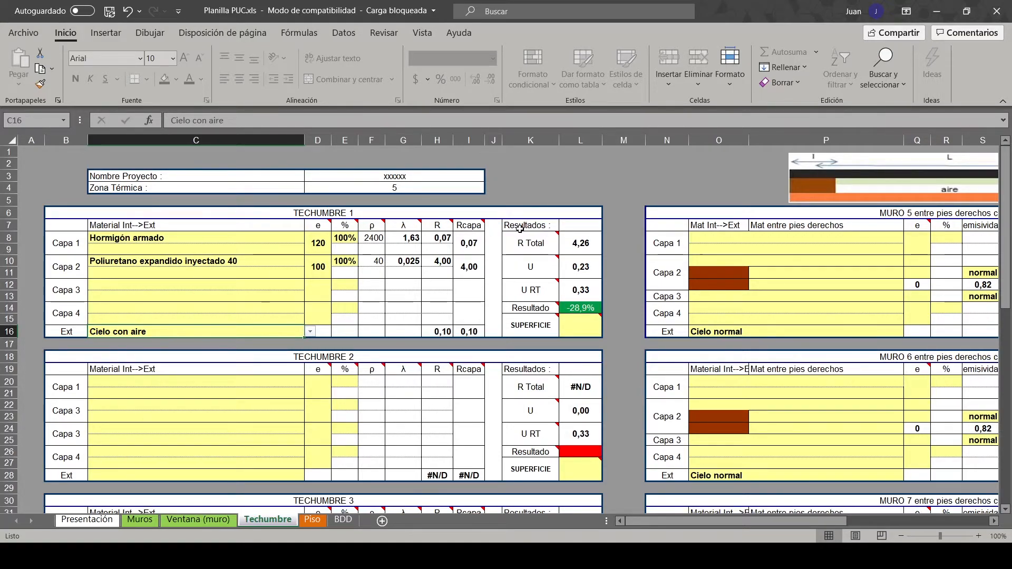
click(596, 319)
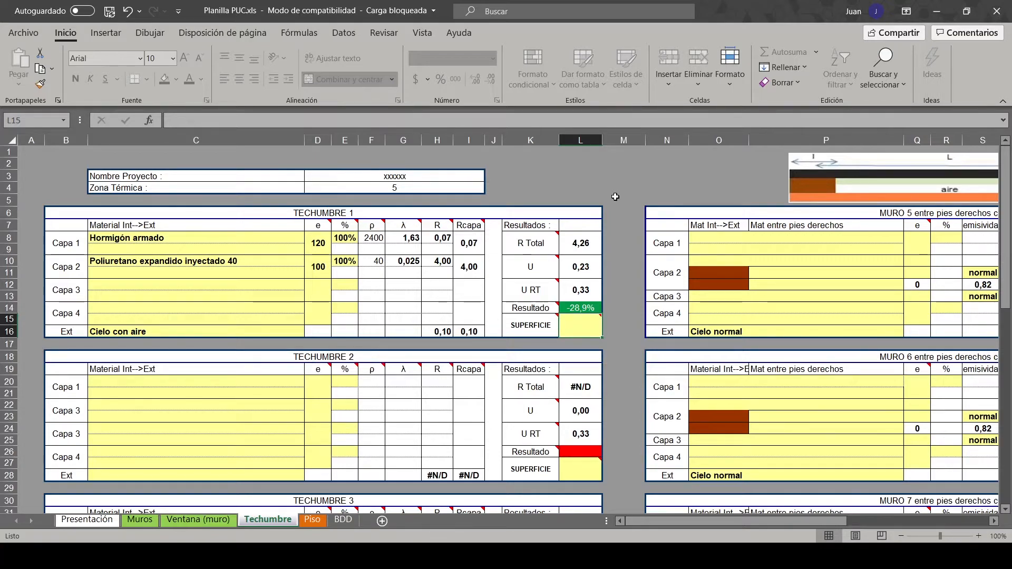
text(120)
key(Return)
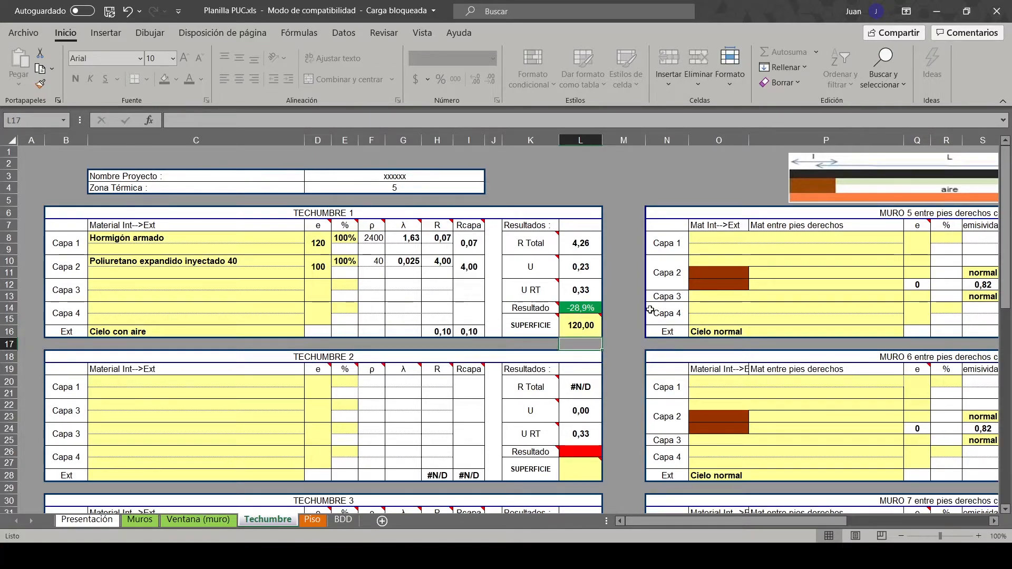
Review the VENTANAS DE TECHUMBRE table, the U ponderado result and the MURO 5 entre pies derechos con aire block.
scroll(861, 350, down, 9)
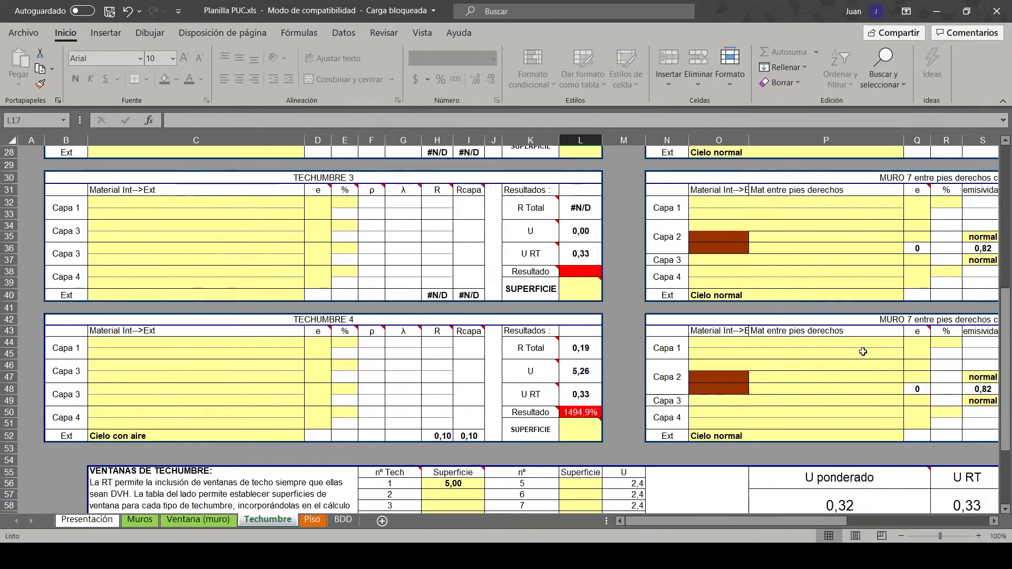
scroll(863, 352, down, 1)
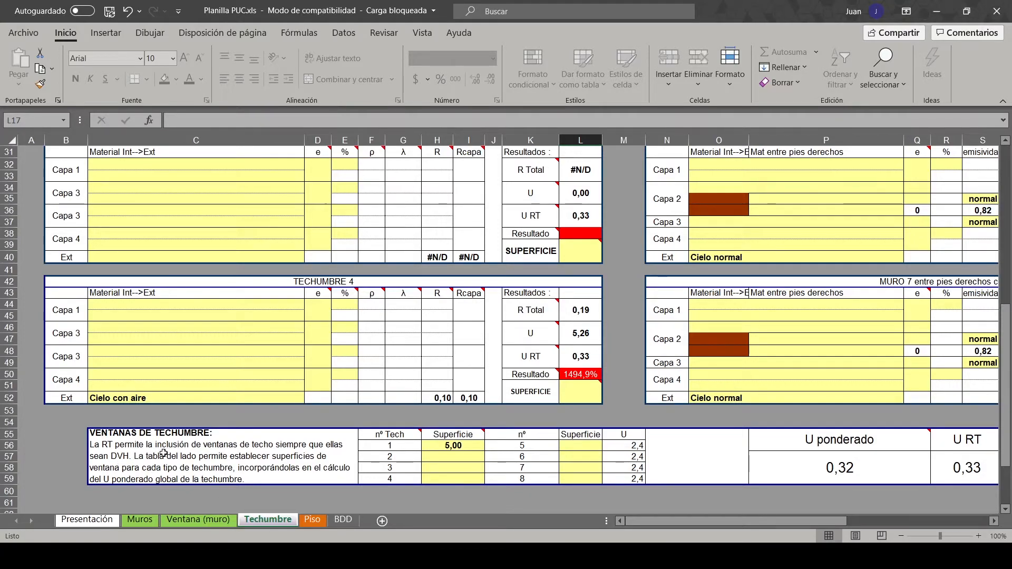
drag(673, 522, 740, 521)
scroll(731, 233, up, 9)
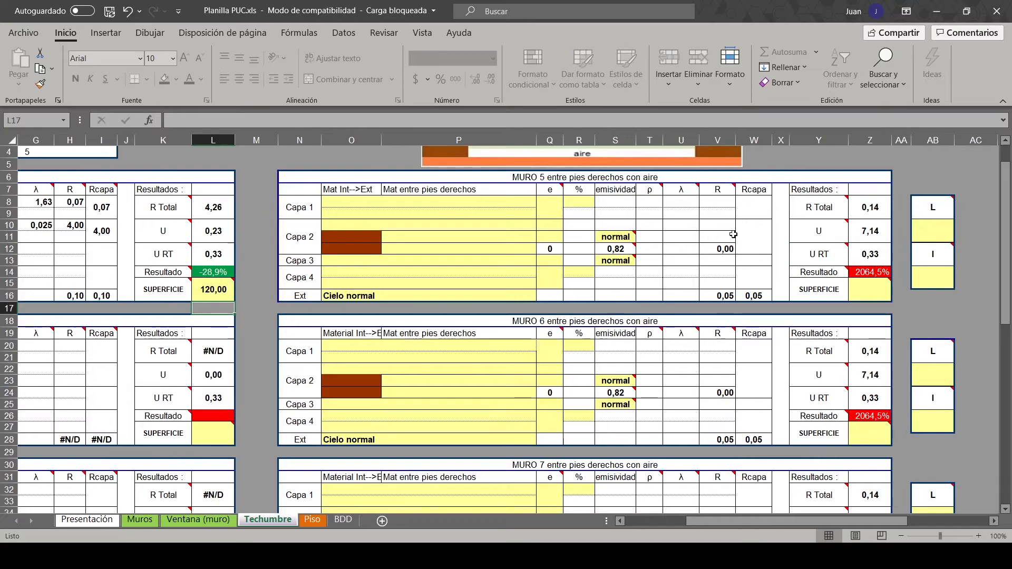
scroll(731, 233, up, 1)
mouse_move(290, 215)
mouse_down()
mouse_move(870, 296)
mouse_move(875, 326)
mouse_up()
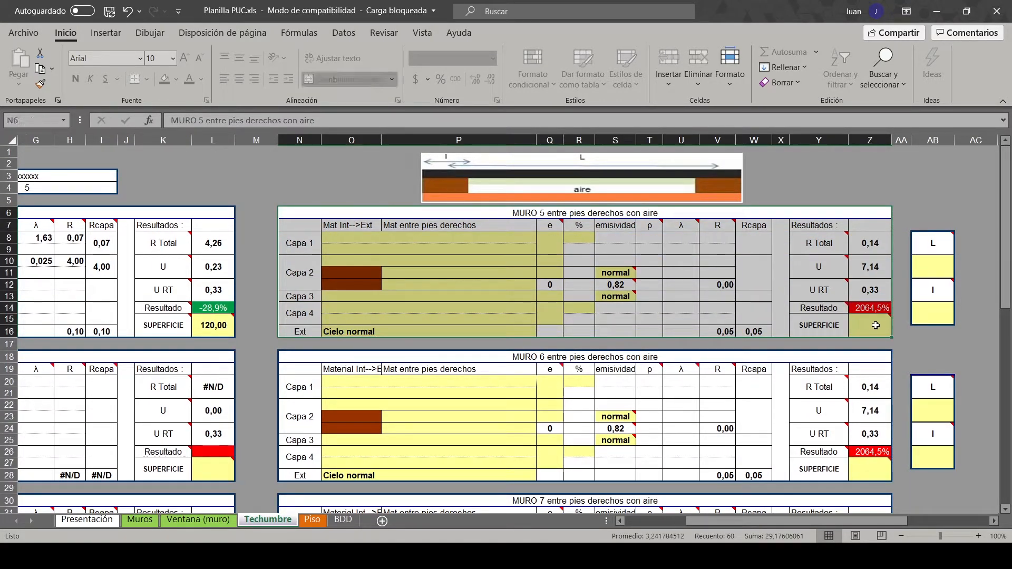
click(876, 325)
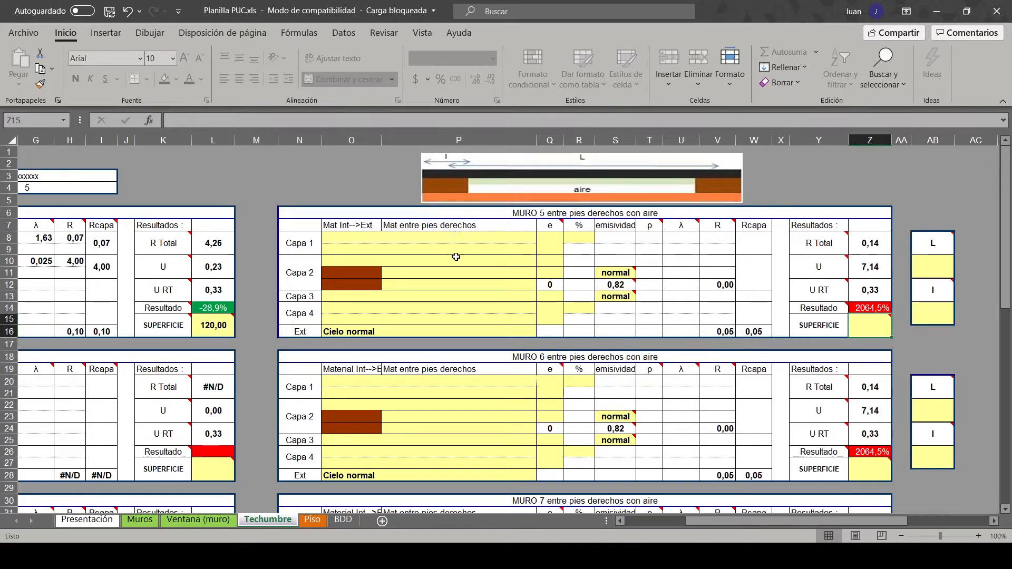
In Capa 2 of MURO 5, set the stud material to Madera pino insigne with thickness e 150.
click(372, 239)
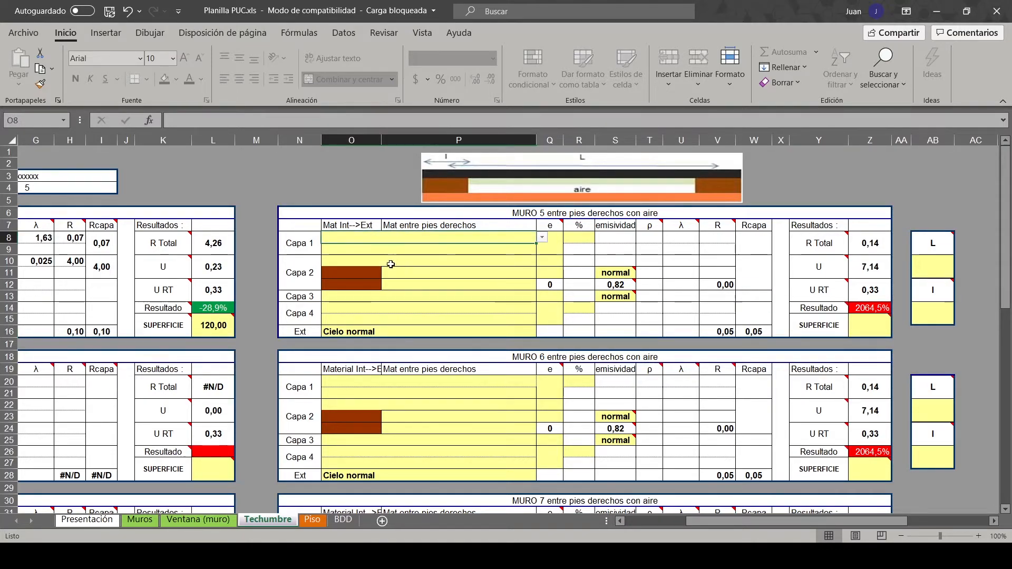
click(389, 264)
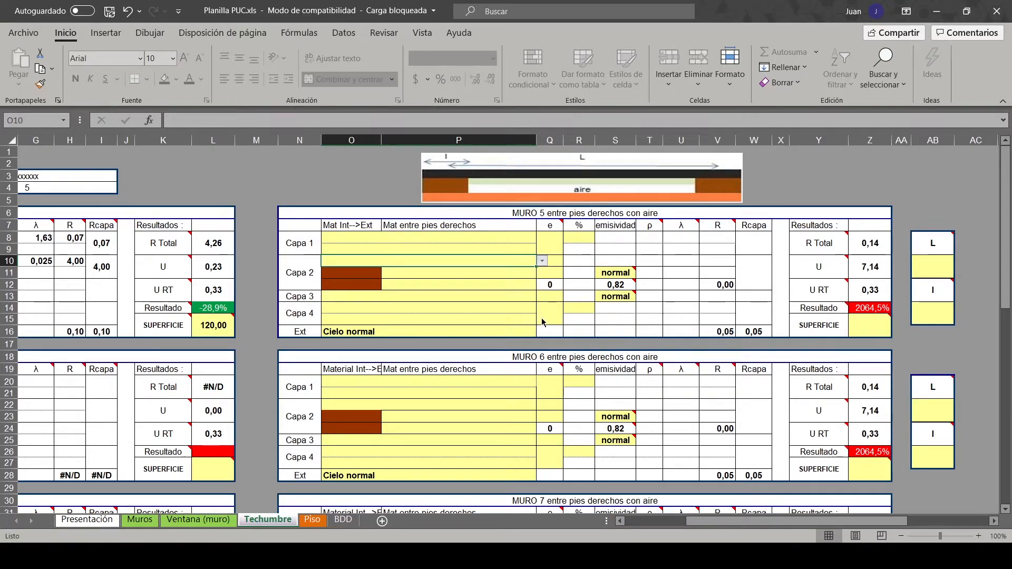
click(495, 322)
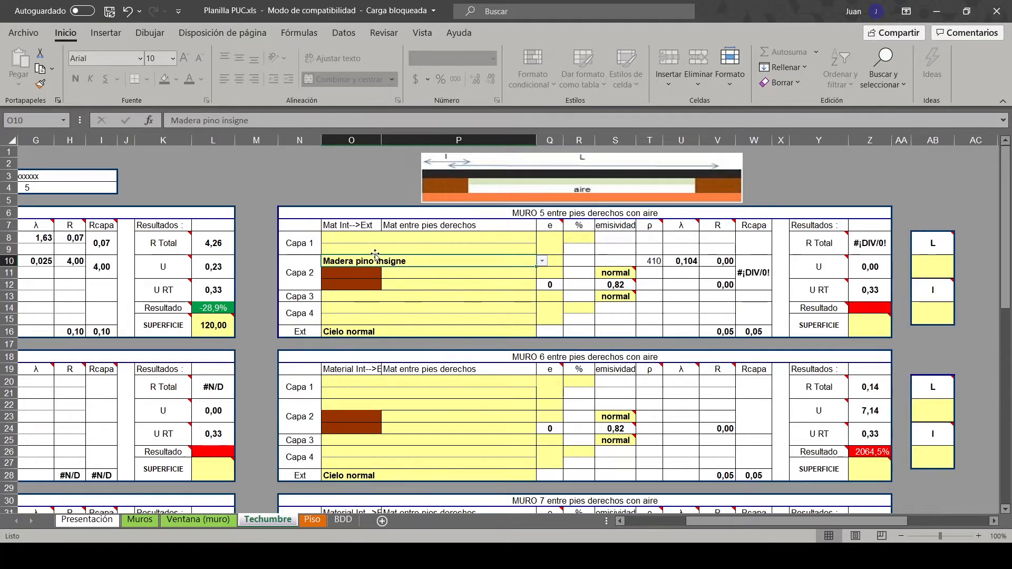
click(558, 263)
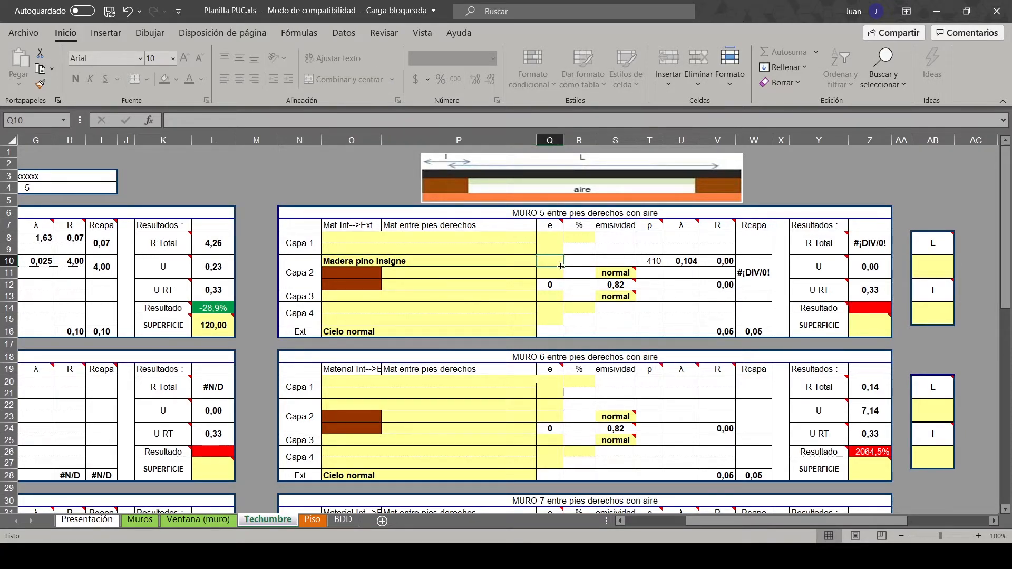
text(150)
key(Return)
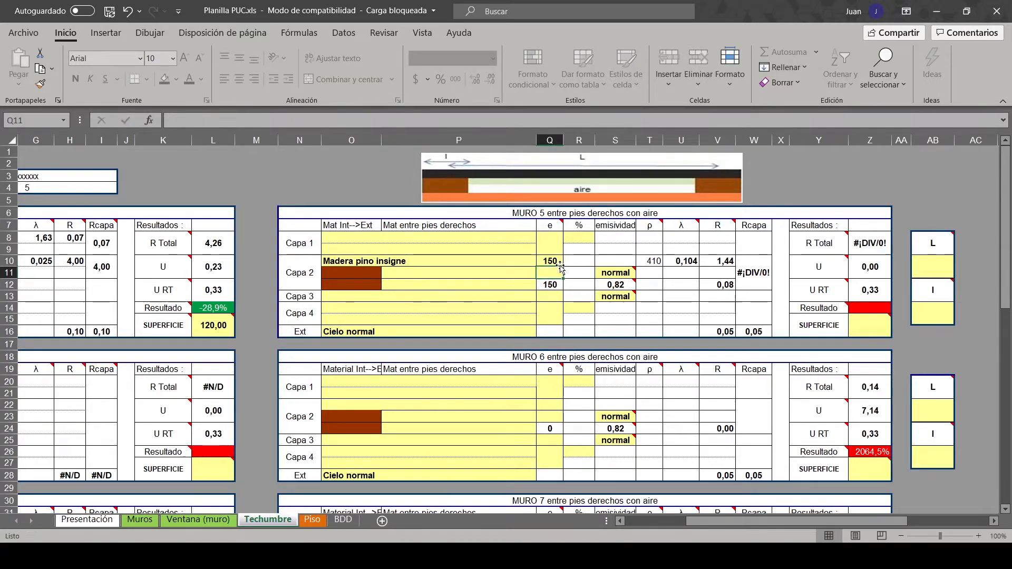
Set the insulation between the studs in Capa 2 of MURO 5 to Poliuretano expandido 40 with thickness e 80.
click(524, 273)
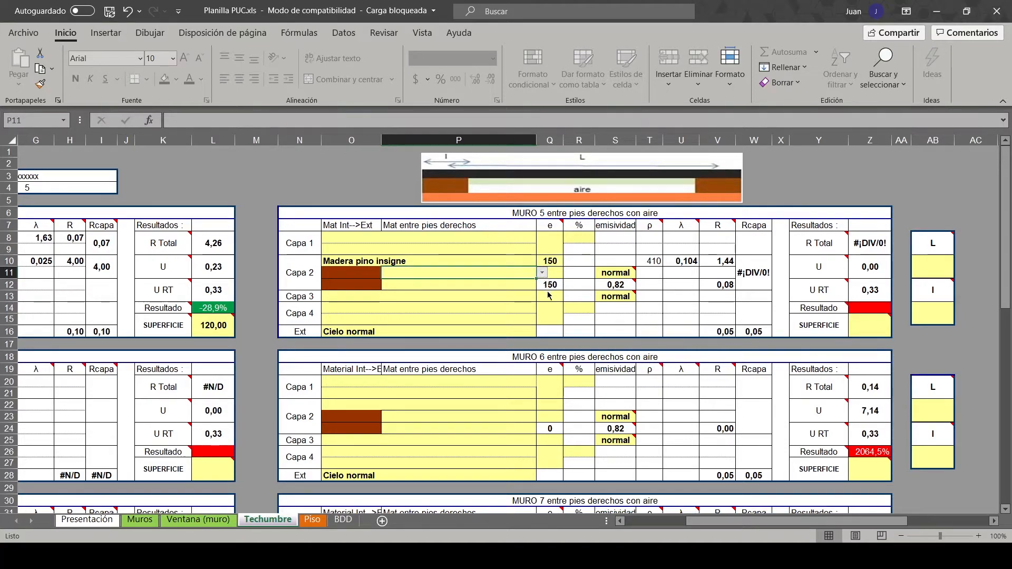
click(498, 298)
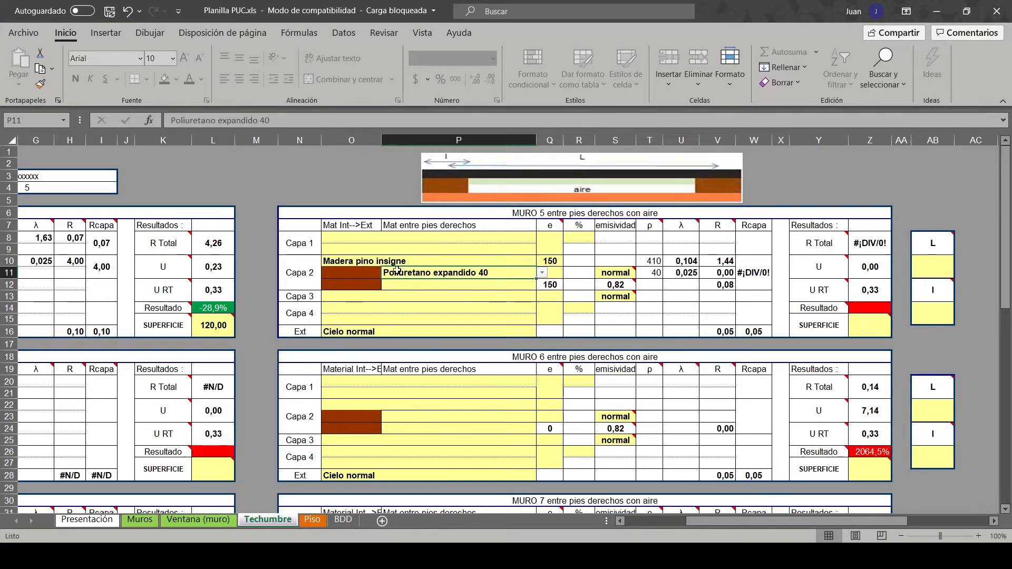
click(553, 273)
text(80)
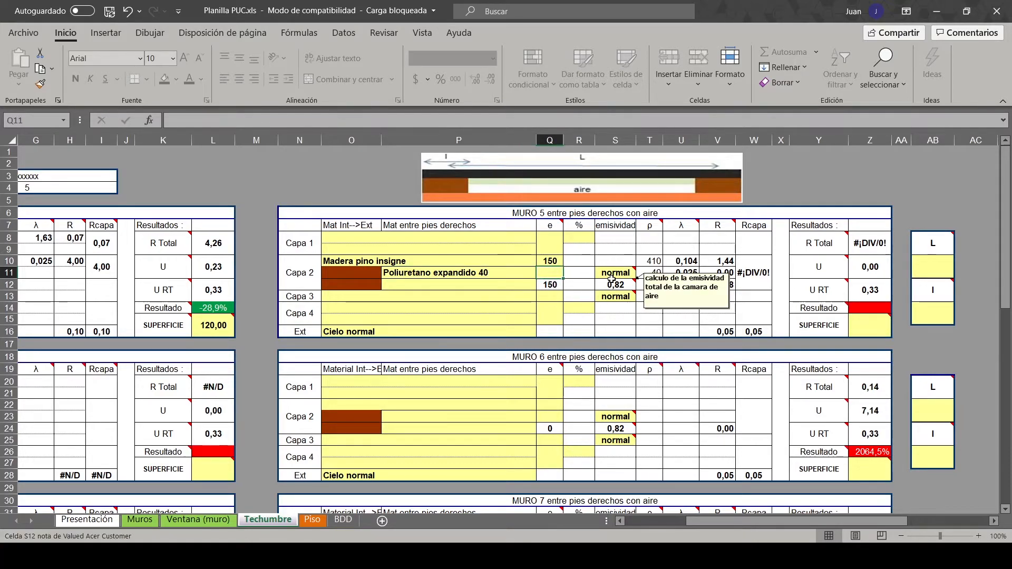
key(Return)
Add Camara de aire poco ventilada below the insulation in Capa 2 of MURO 5, and set Ext to Cielo con aire.
click(520, 286)
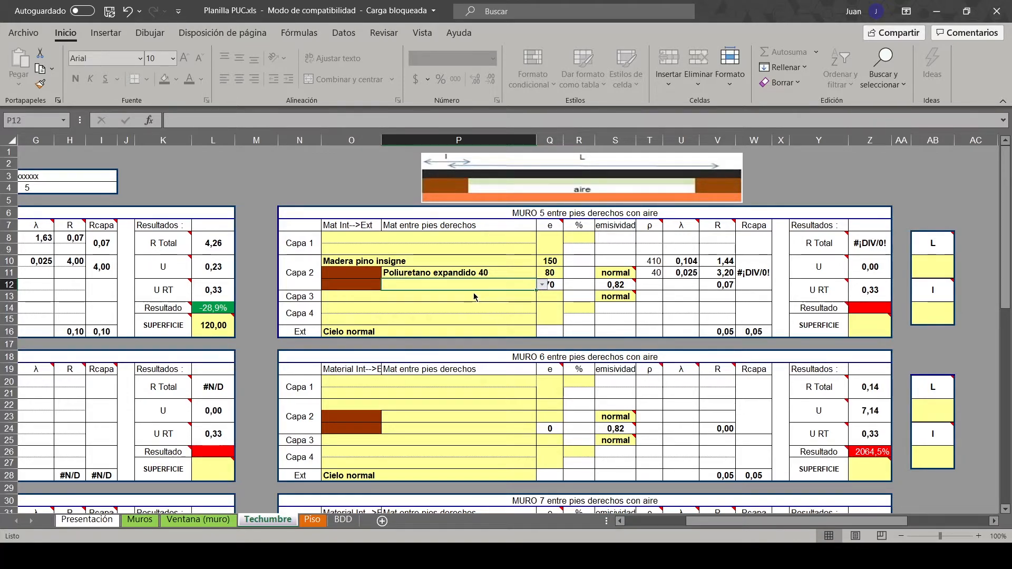
click(519, 306)
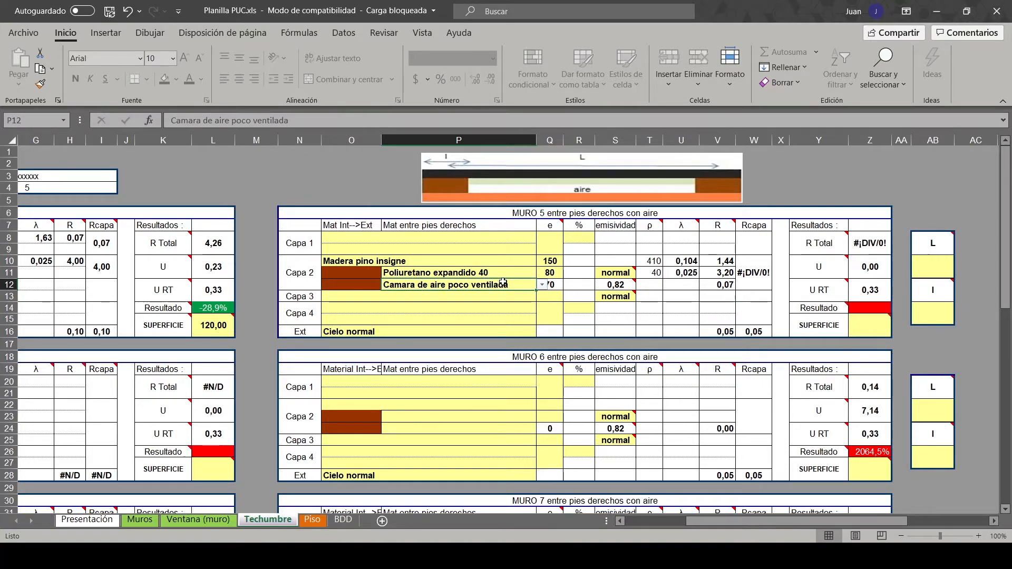
click(531, 329)
click(544, 332)
click(472, 347)
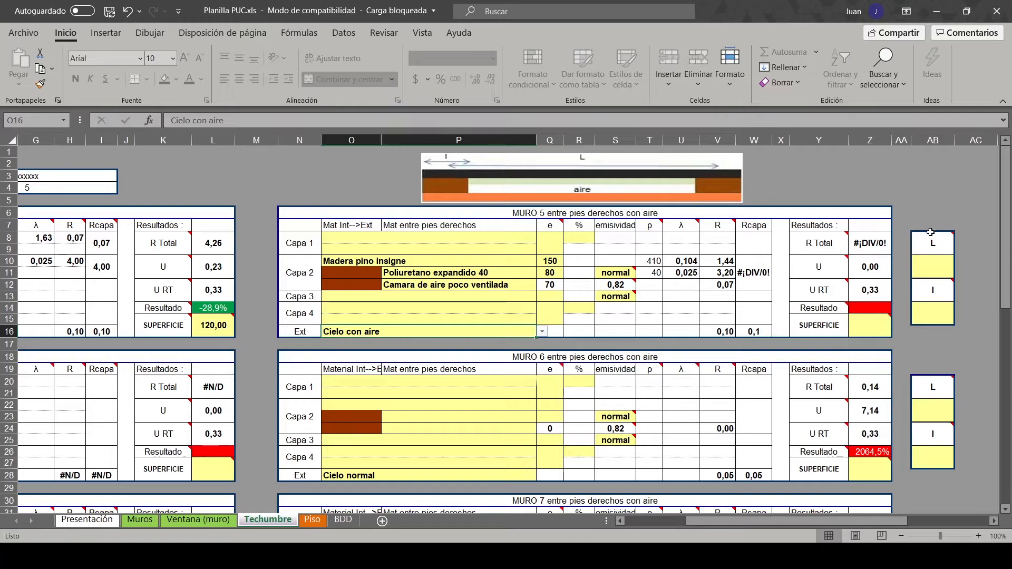
Check the L and I input cells of MURO 5, and look over the PISO 1 block on the Piso sheet.
click(938, 270)
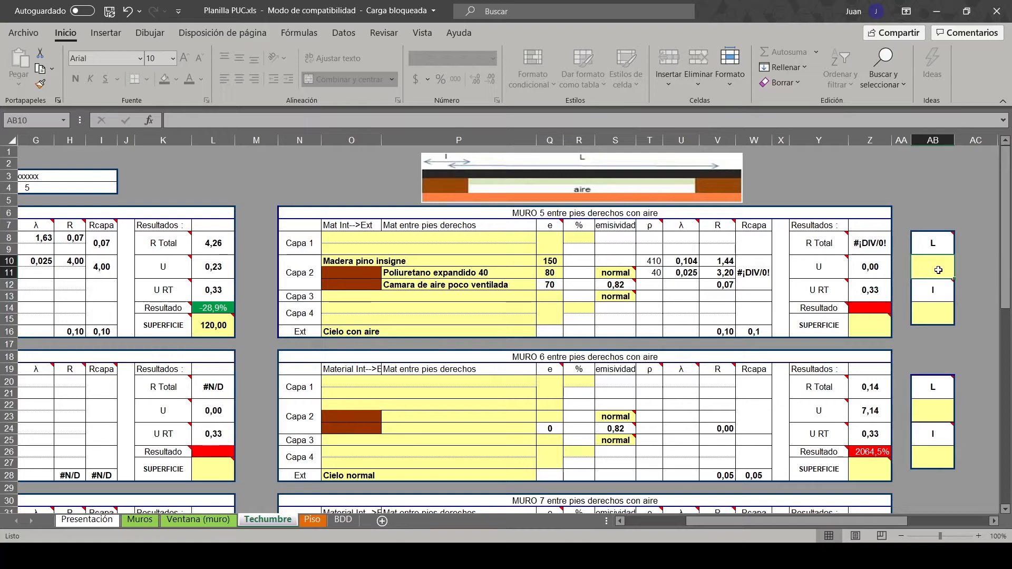
click(932, 318)
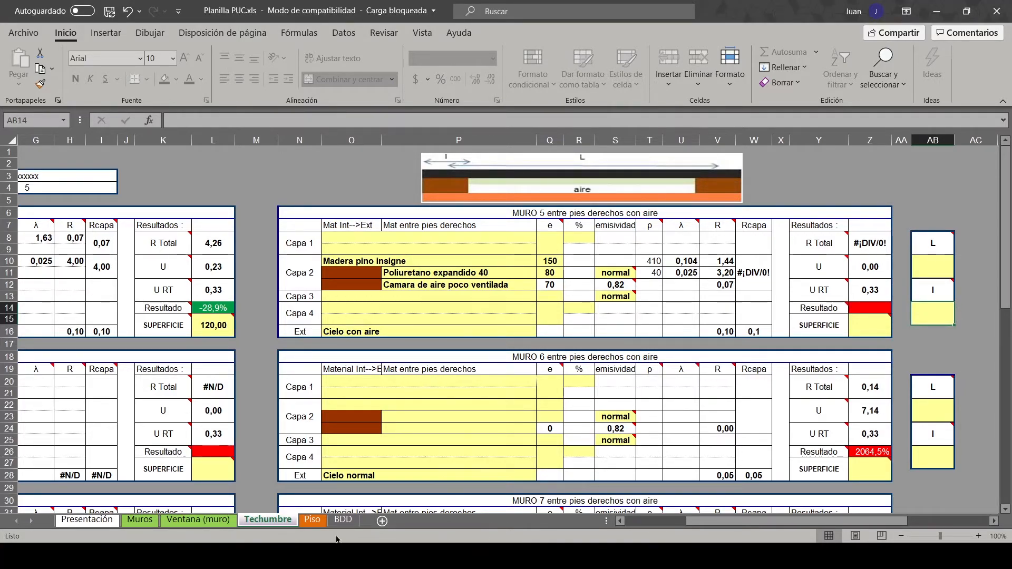
click(314, 521)
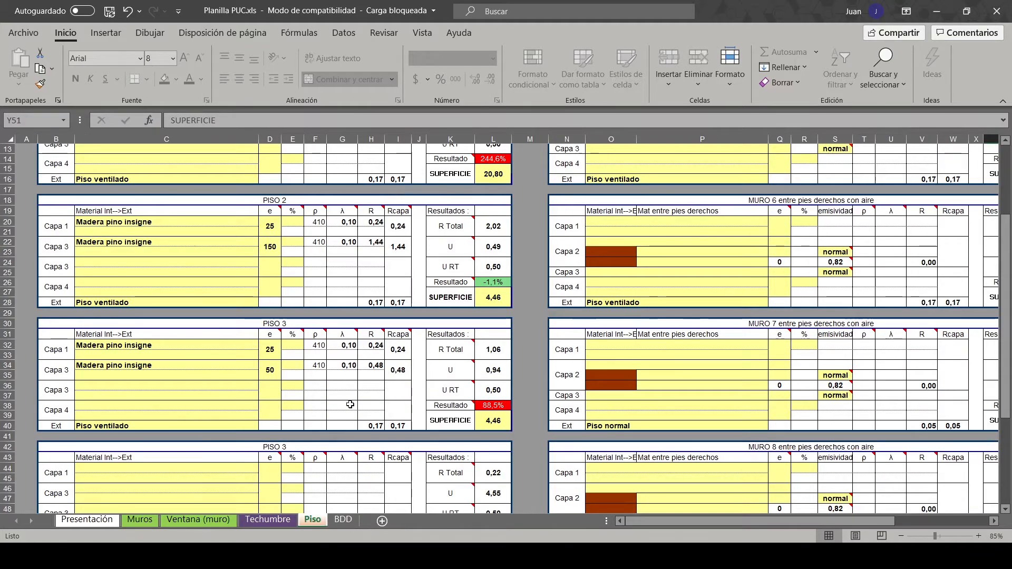
scroll(516, 411, up, 4)
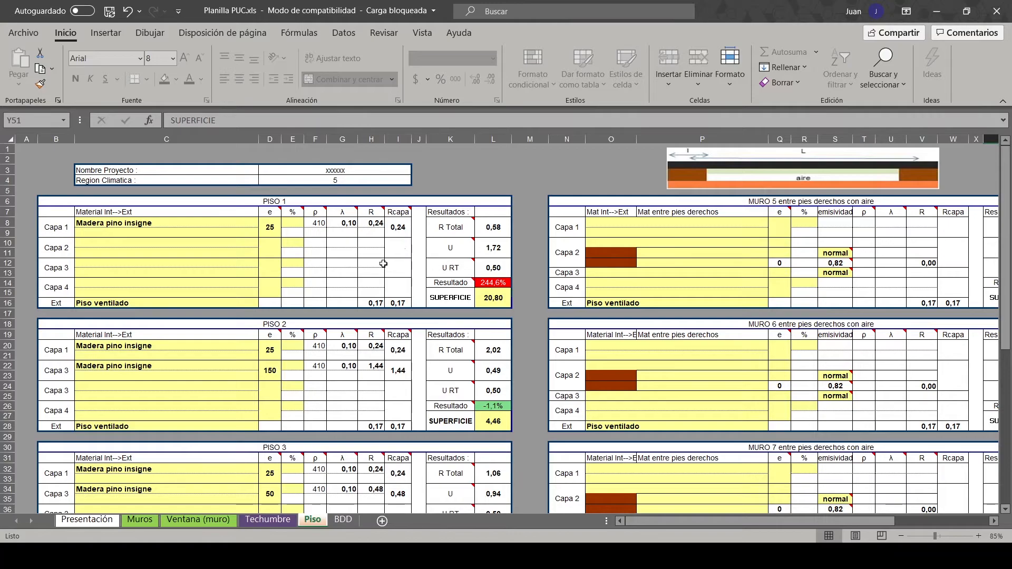
click(254, 224)
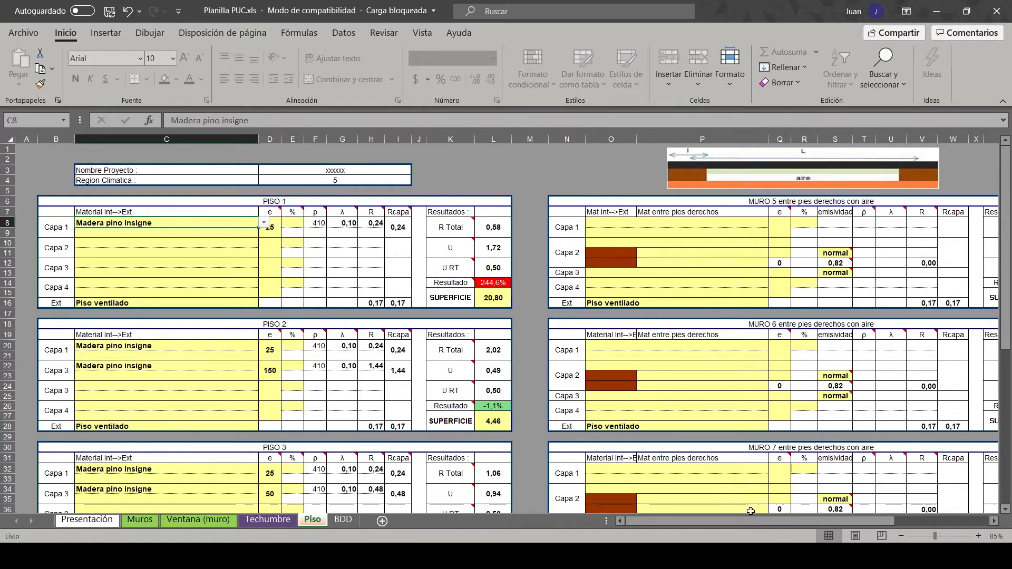
Review the stud-framed blocks on the Piso sheet, their L and I cells, and the U ponderado summary below them.
drag(757, 521, 779, 523)
drag(889, 522, 909, 521)
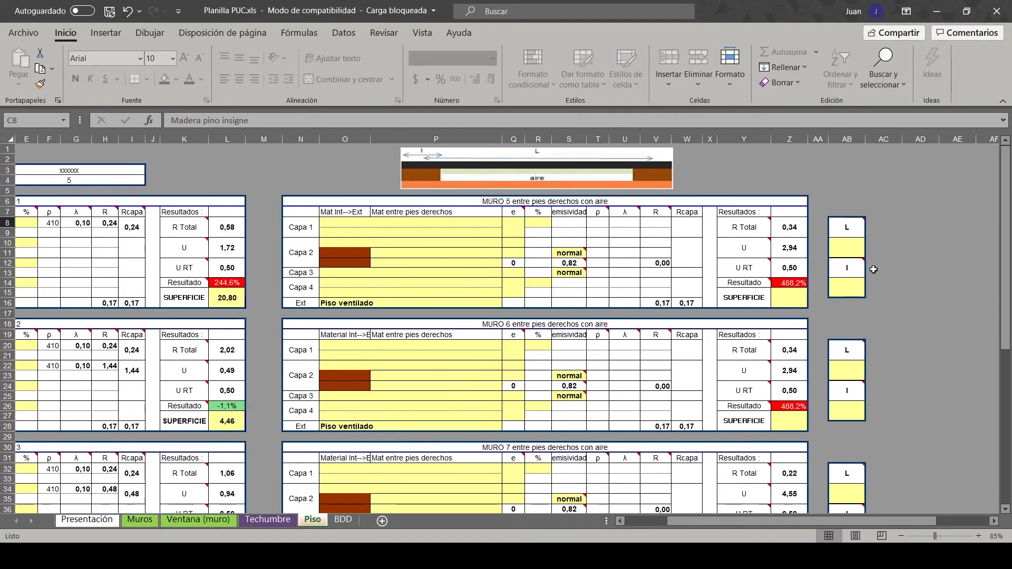
click(856, 246)
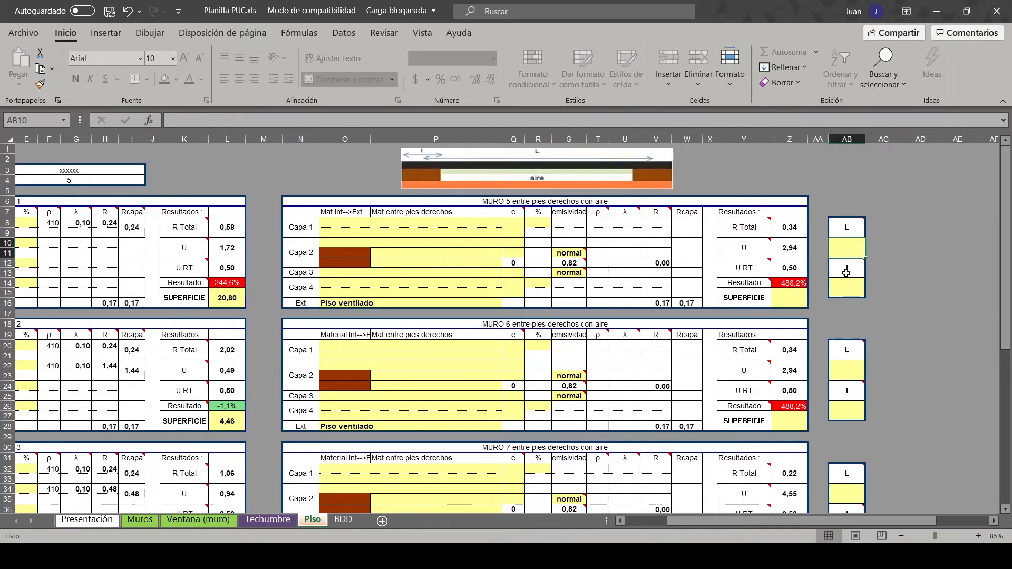
mouse_move(845, 273)
scroll(841, 272, down, 9)
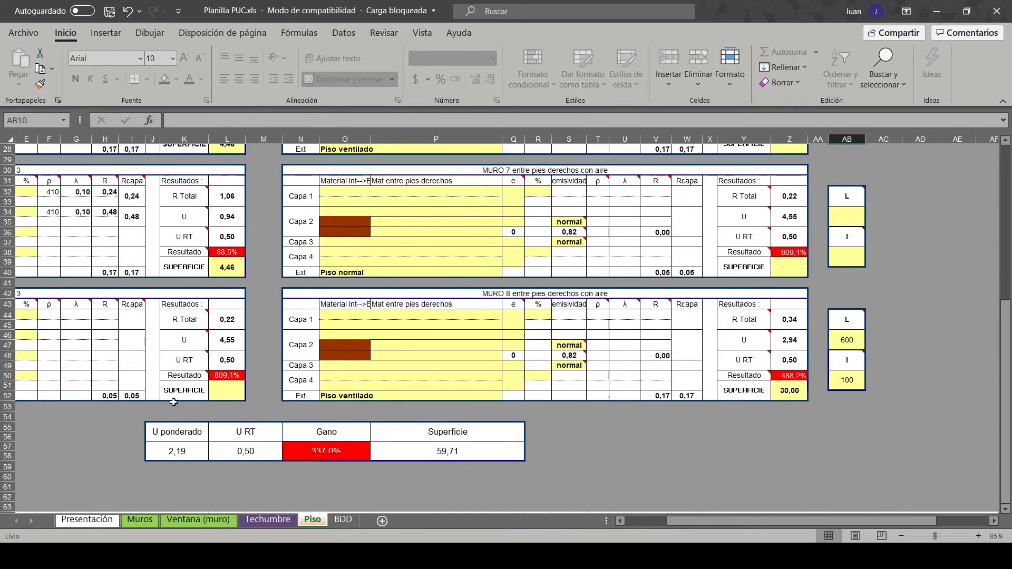
scroll(178, 404, up, 9)
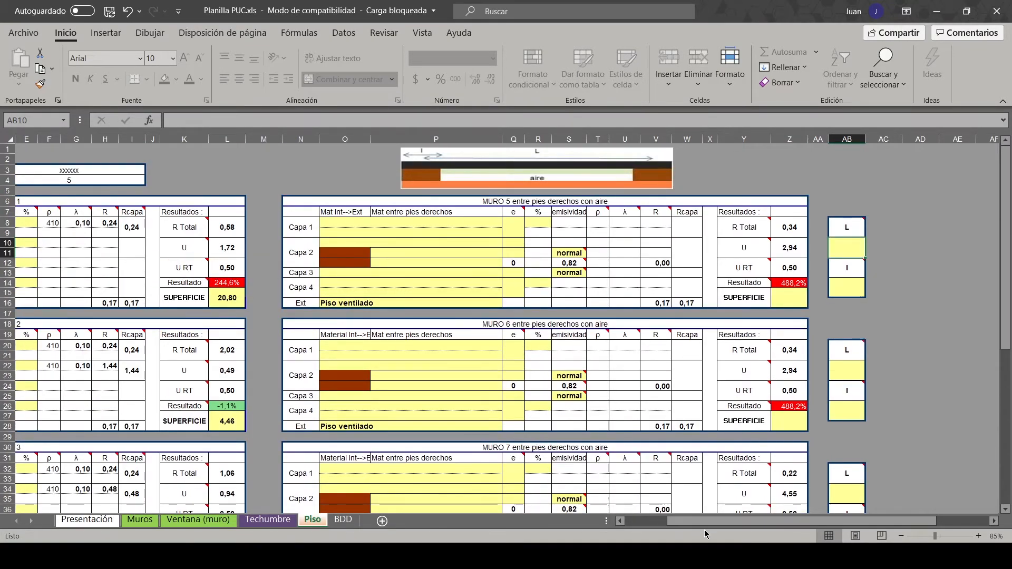
Return to the PISO 1 block and select its whole table, from the title through SUPERFICIE.
drag(668, 520, 627, 519)
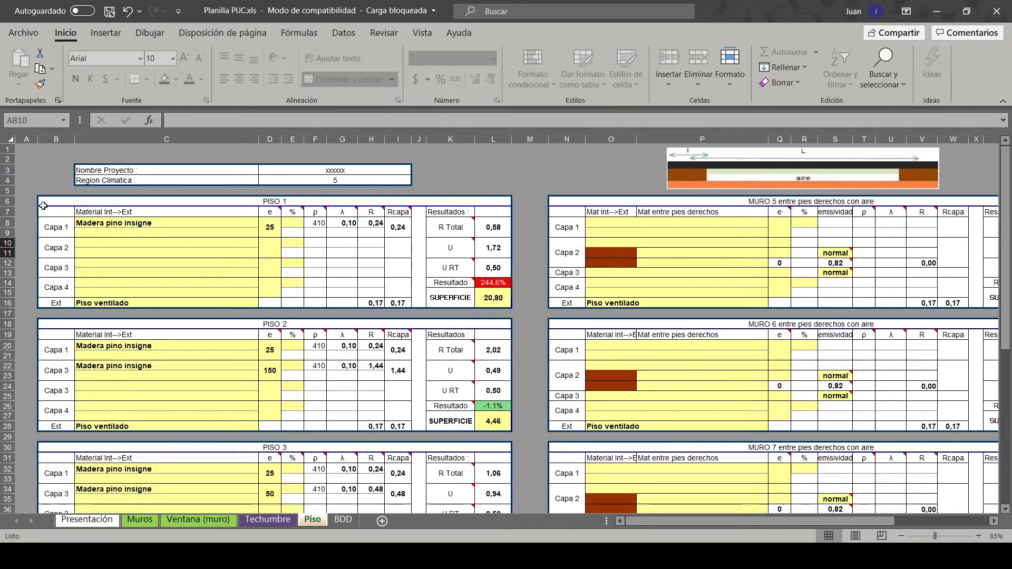
mouse_move(44, 201)
mouse_down()
mouse_move(237, 213)
mouse_move(411, 303)
mouse_move(419, 289)
mouse_up()
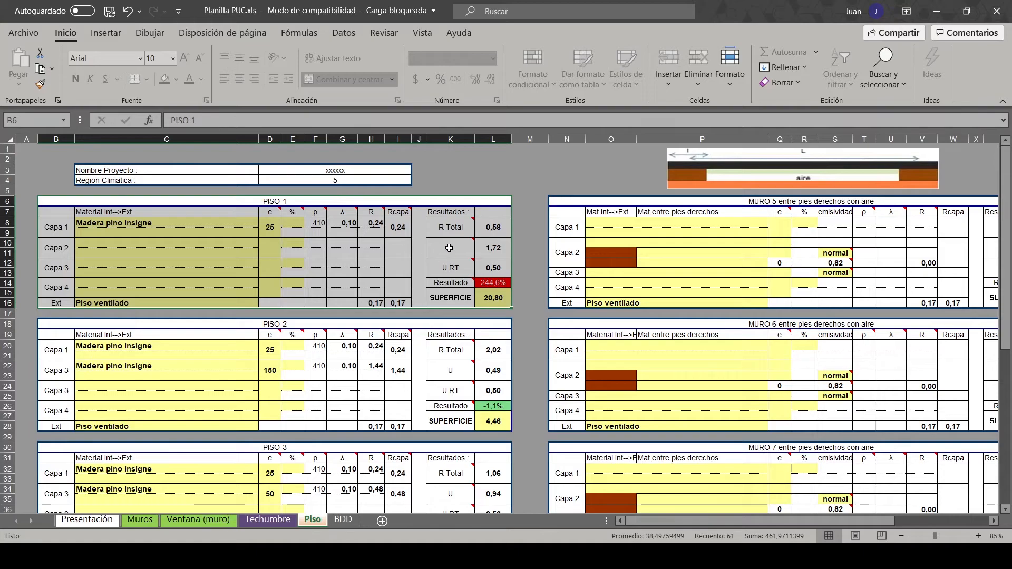
mouse_move(449, 248)
On the BDD sheet, examine the AISLANTES and ESTRUCTURA material lists and select the row for Hormigón con áridos ligeros 1400.
click(344, 520)
scroll(444, 440, up, 7)
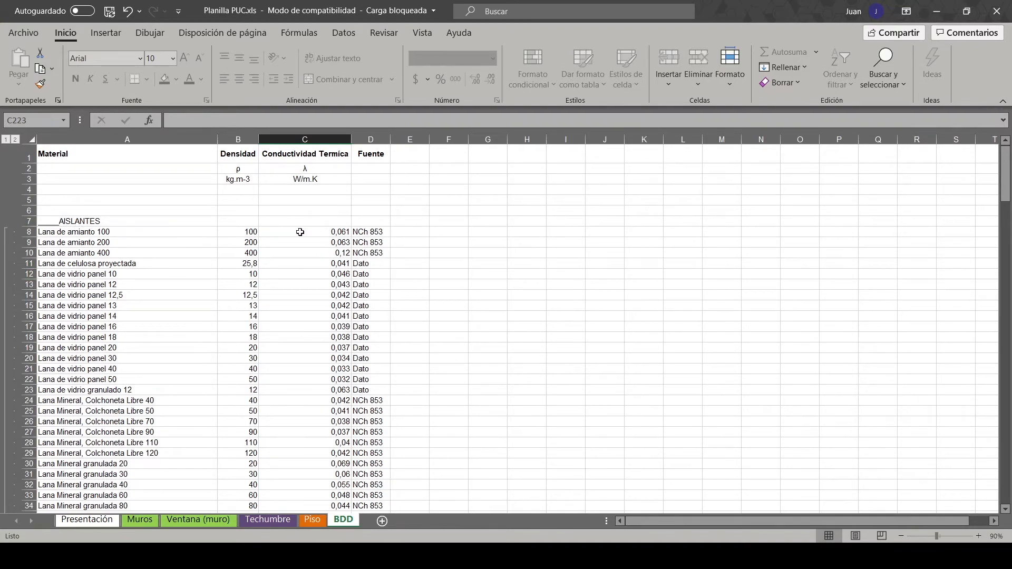
scroll(300, 232, down, 8)
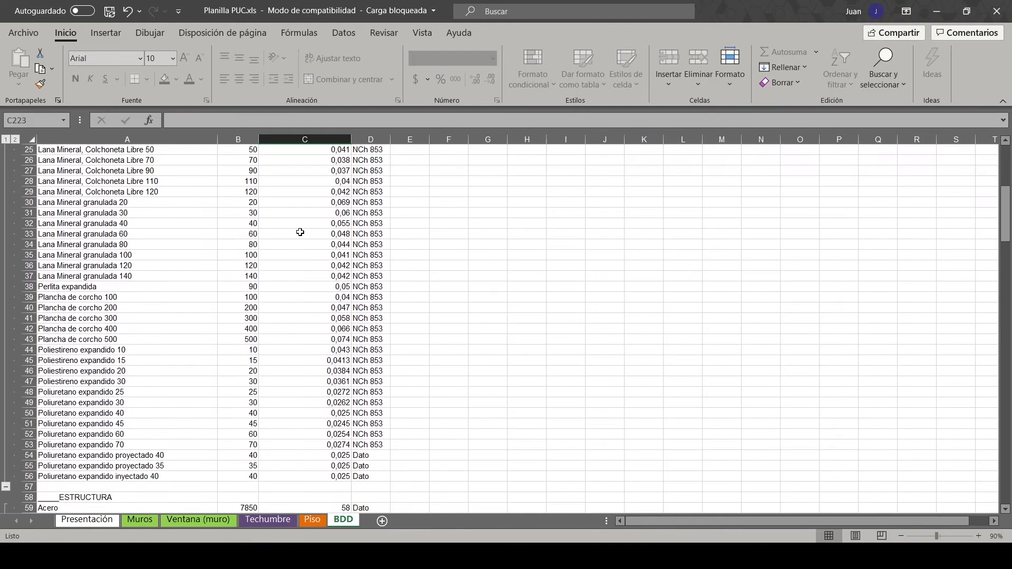
scroll(300, 232, down, 9)
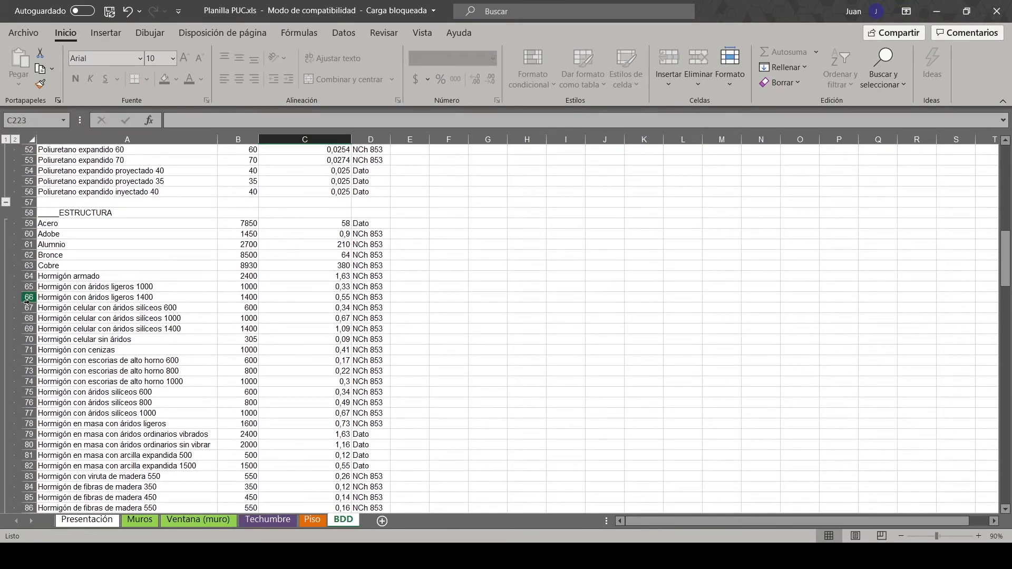
click(23, 299)
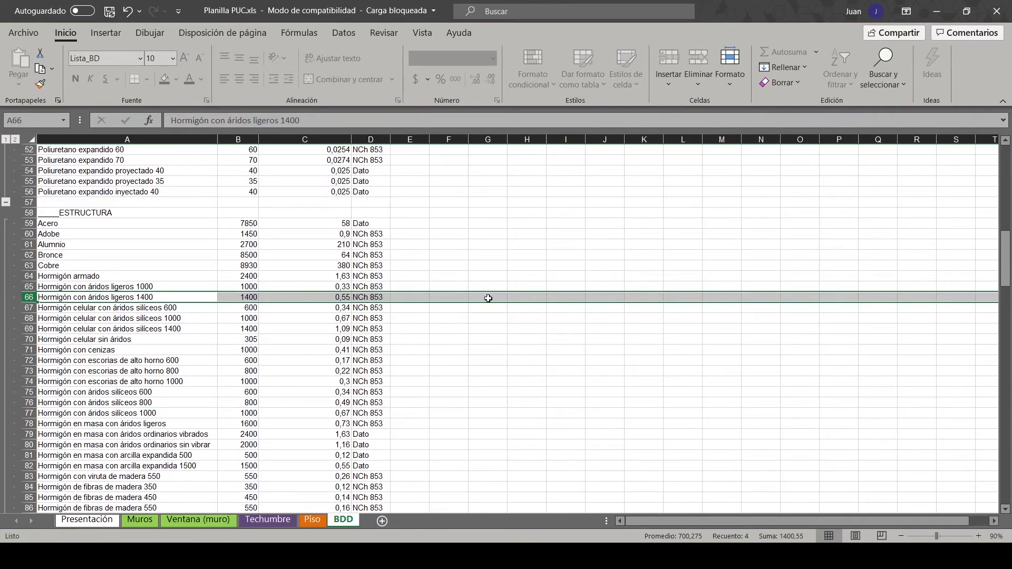
Examine the remaining BDD material lists from ESTRUCTURA through OTROS, and select the blank rows for additional materials, A179:C199.
scroll(488, 298, down, 14)
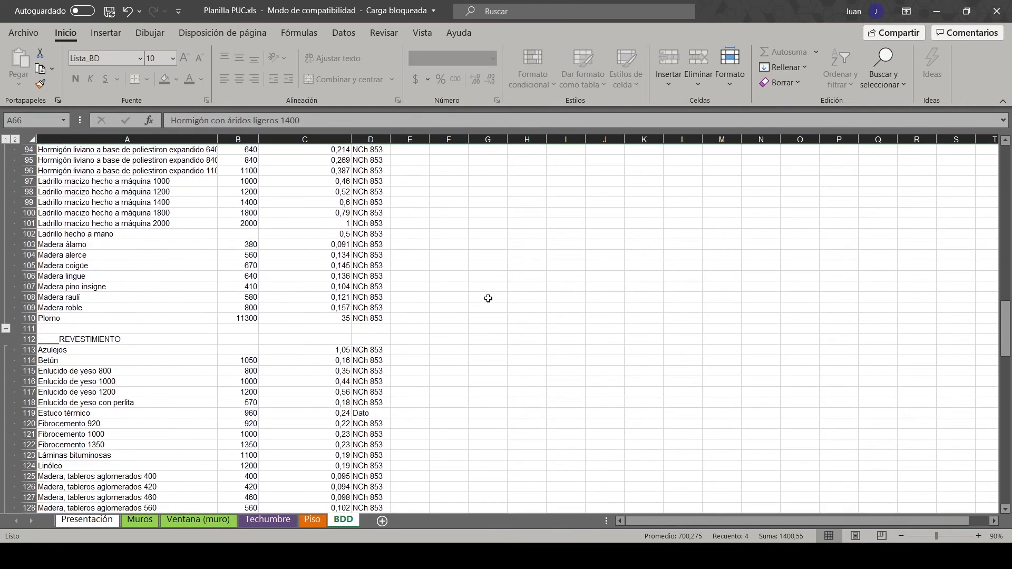
scroll(488, 298, down, 8)
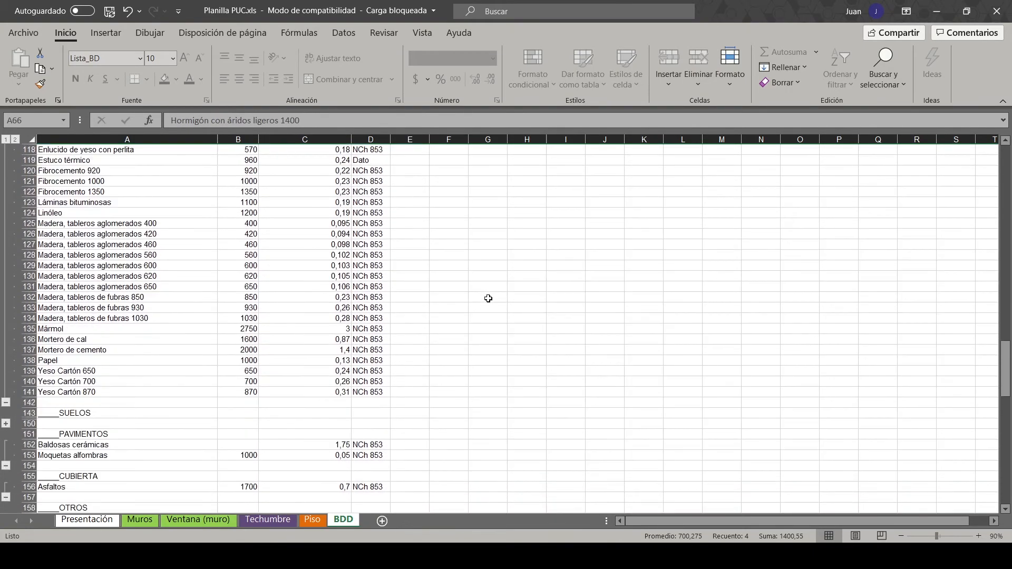
scroll(488, 298, down, 9)
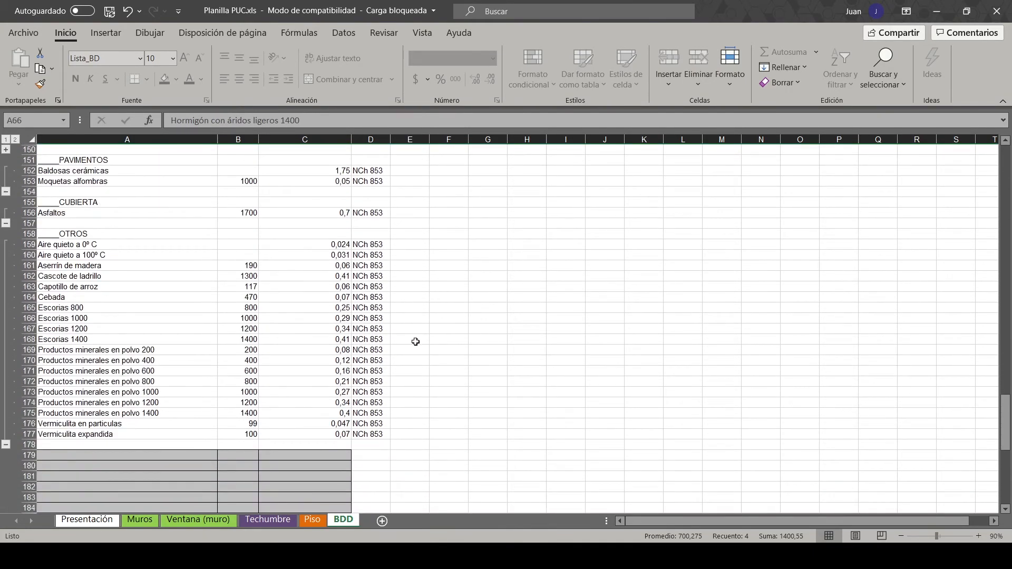
scroll(401, 347, down, 5)
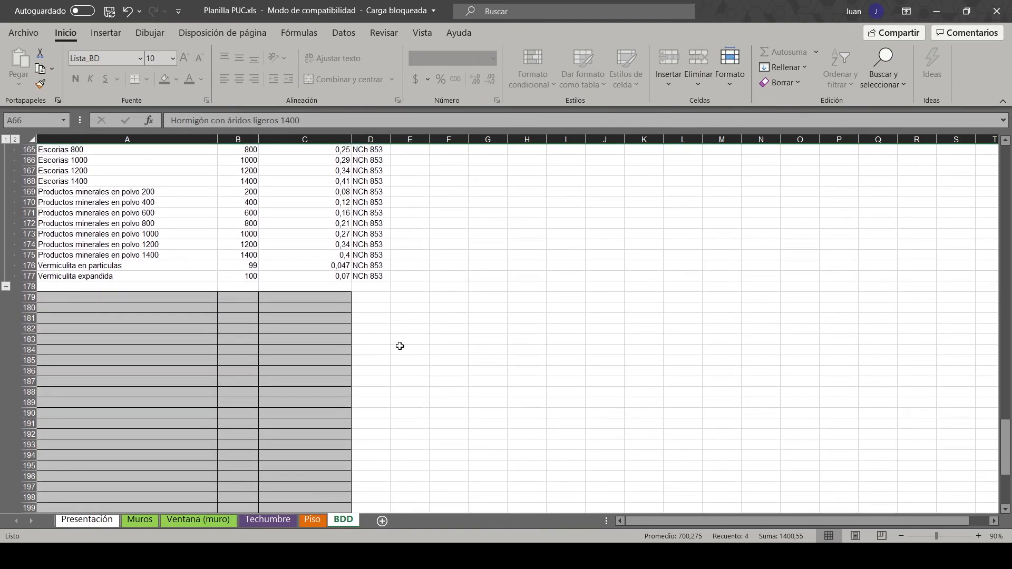
scroll(400, 346, down, 1)
drag(51, 266, 343, 468)
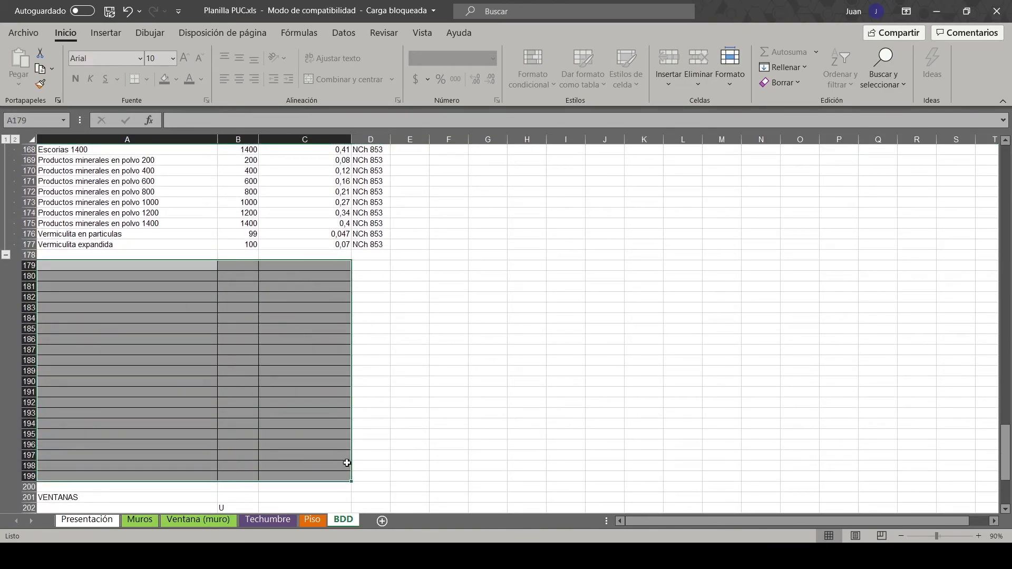
scroll(393, 427, down, 1)
scroll(393, 427, up, 1)
Add the material Lana oveja in row 179 of the BDD sheet, with density 40 and conductivity 0,04.
click(107, 266)
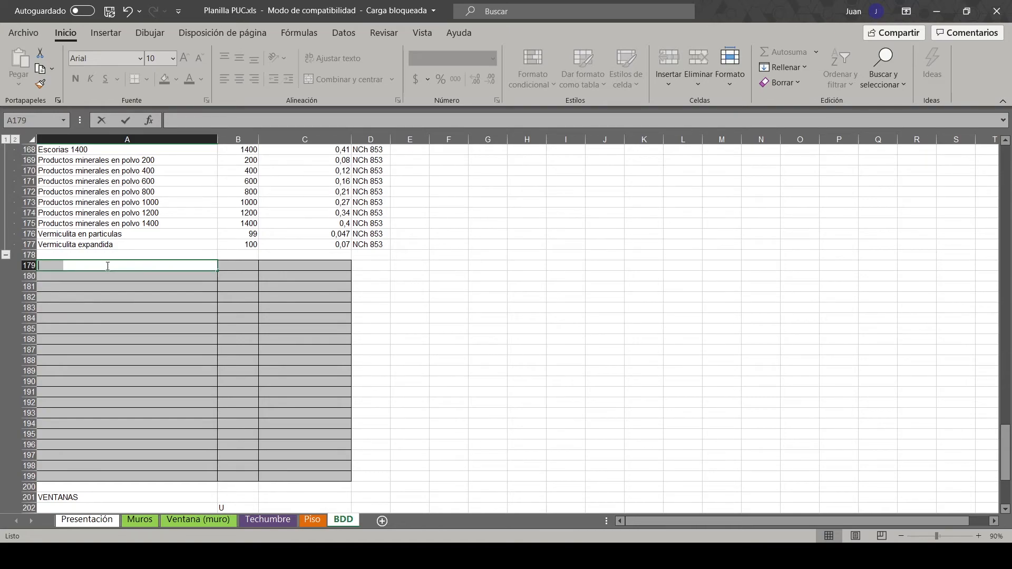
text(Lan)
key(Return)
key(Up)
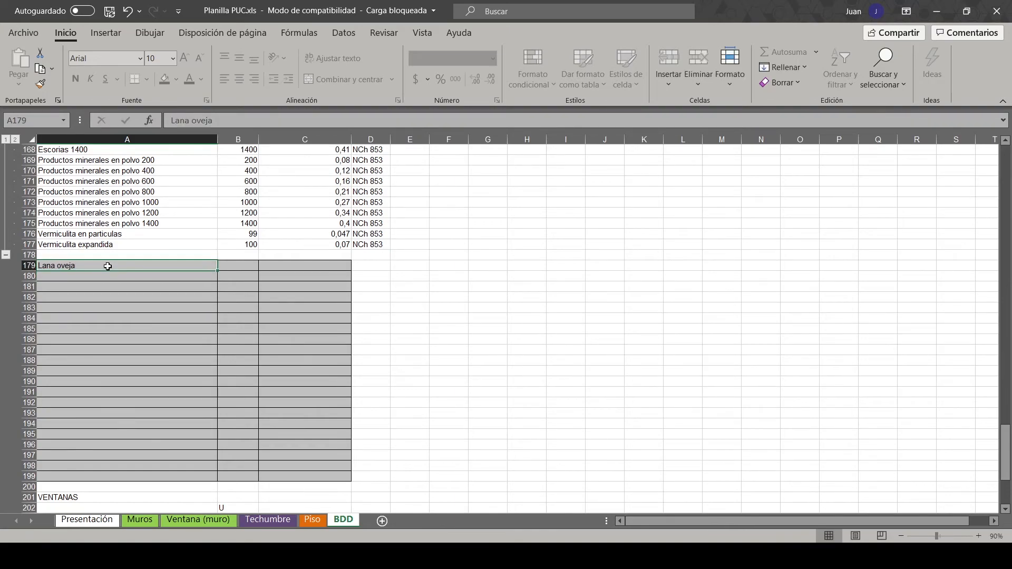
key(Right)
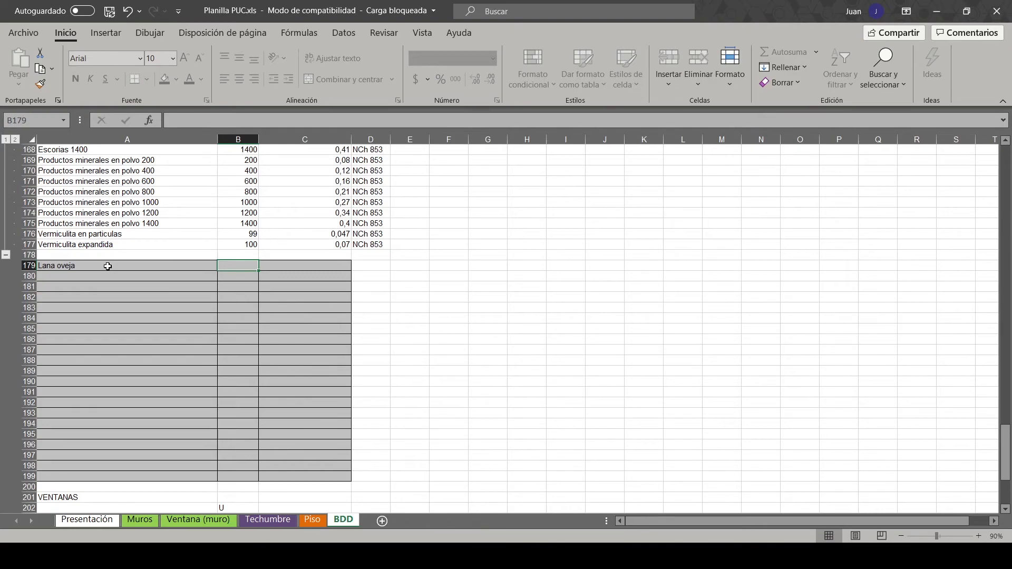
text(40)
key(Tab)
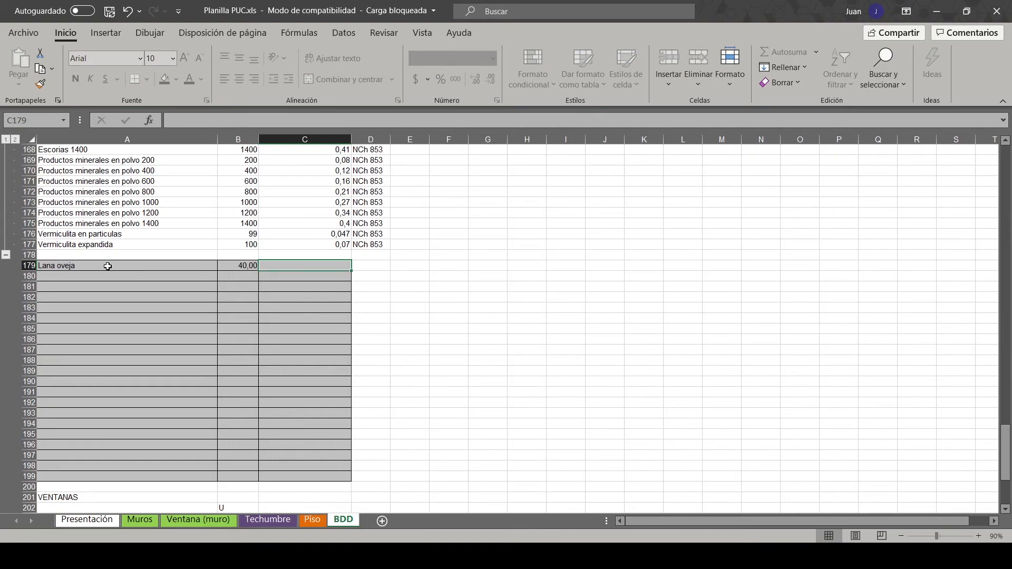
text(0,04)
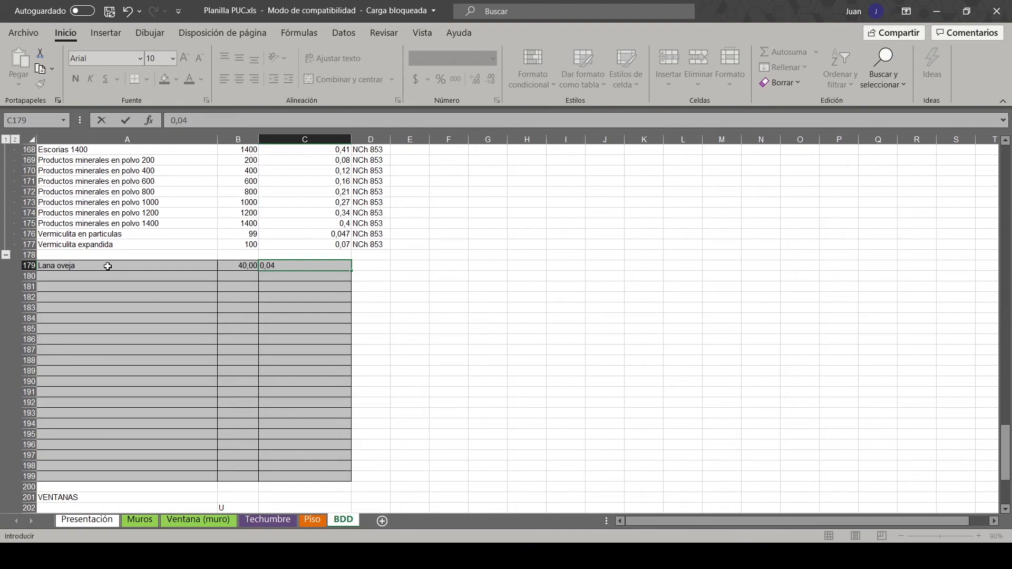
key(Return)
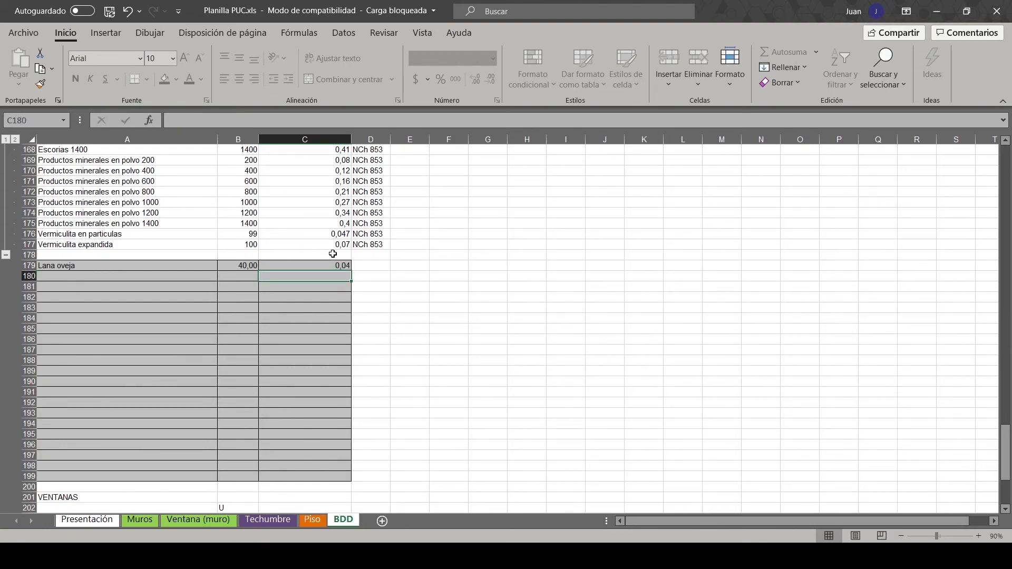
click(379, 266)
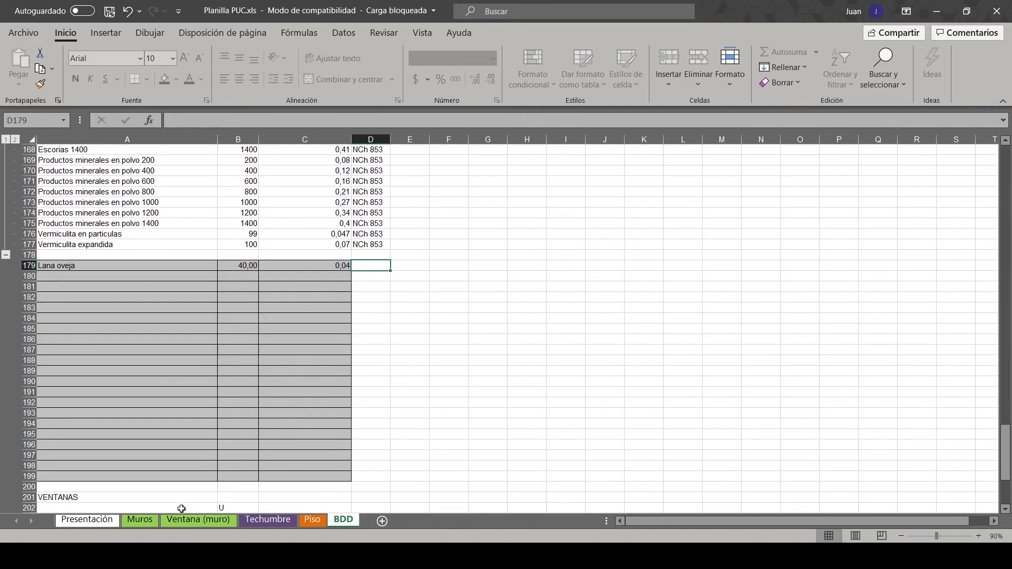
On the Muros sheet, set the MURO 5 Capa 2 insulation between studs to Lana oveja.
click(139, 520)
scroll(235, 336, up, 5)
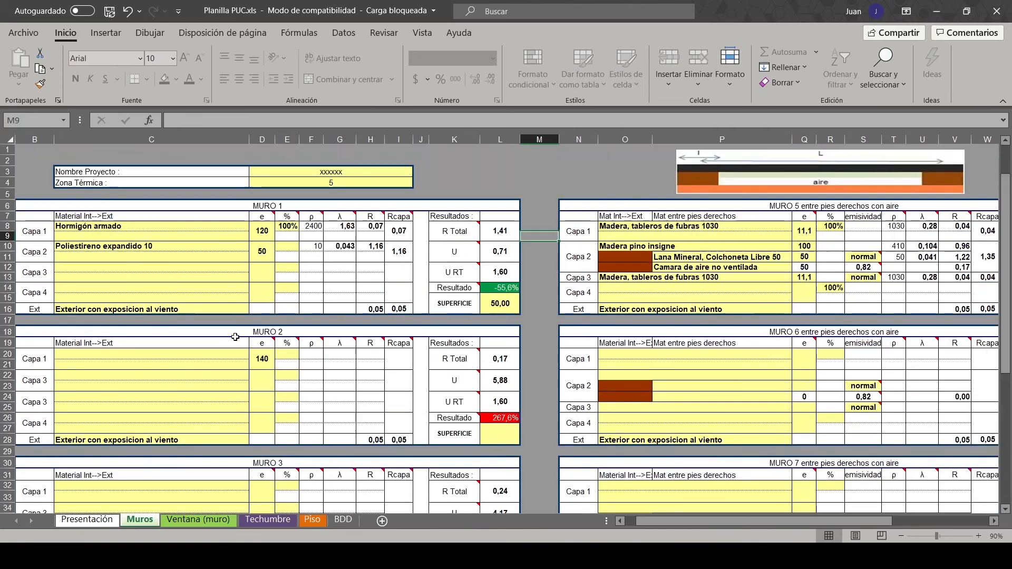
click(779, 259)
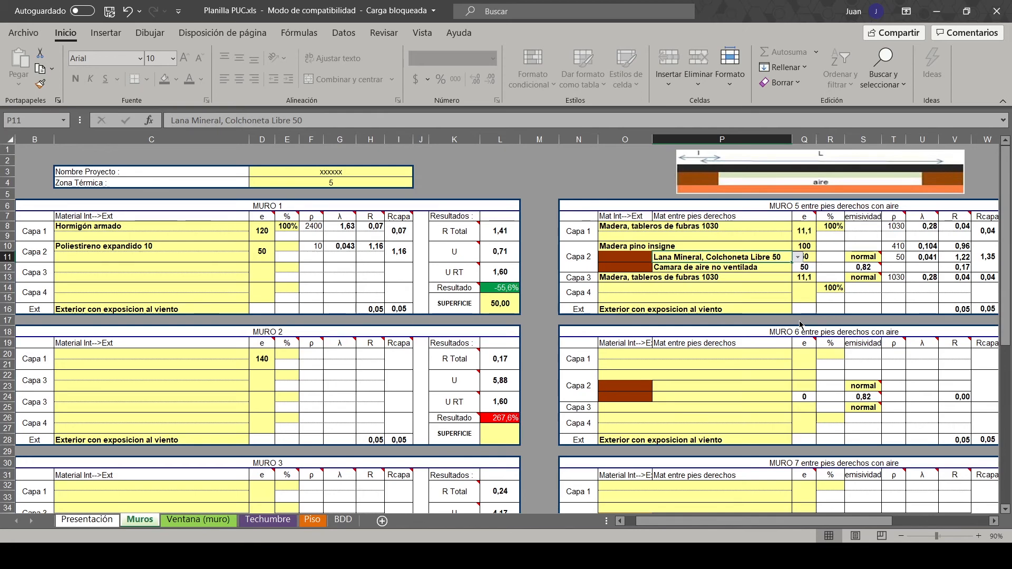
click(719, 298)
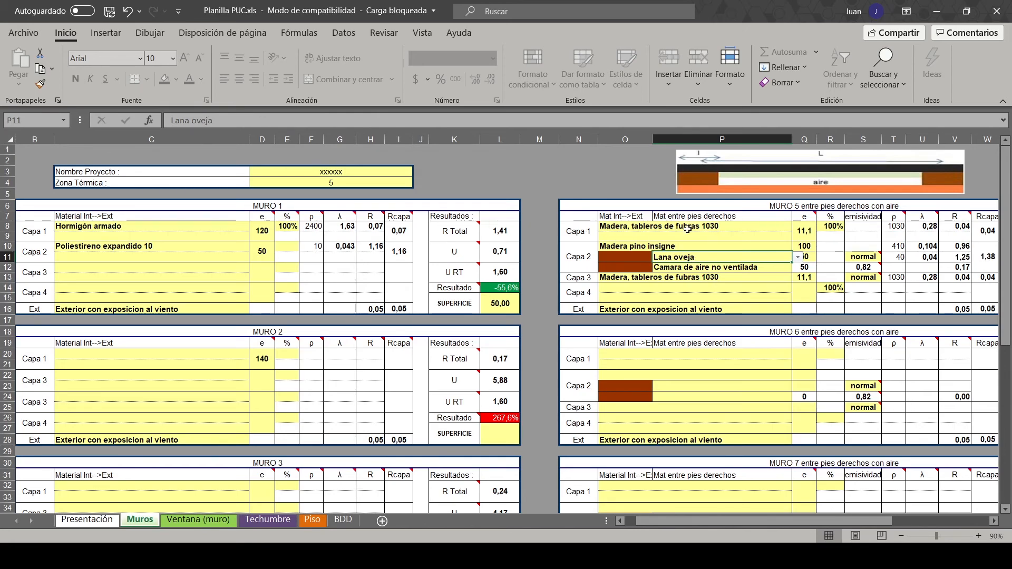
Review the MURO 5 results and select its whole table, from the title through SUPERFICIE.
drag(672, 522, 716, 520)
mouse_move(764, 255)
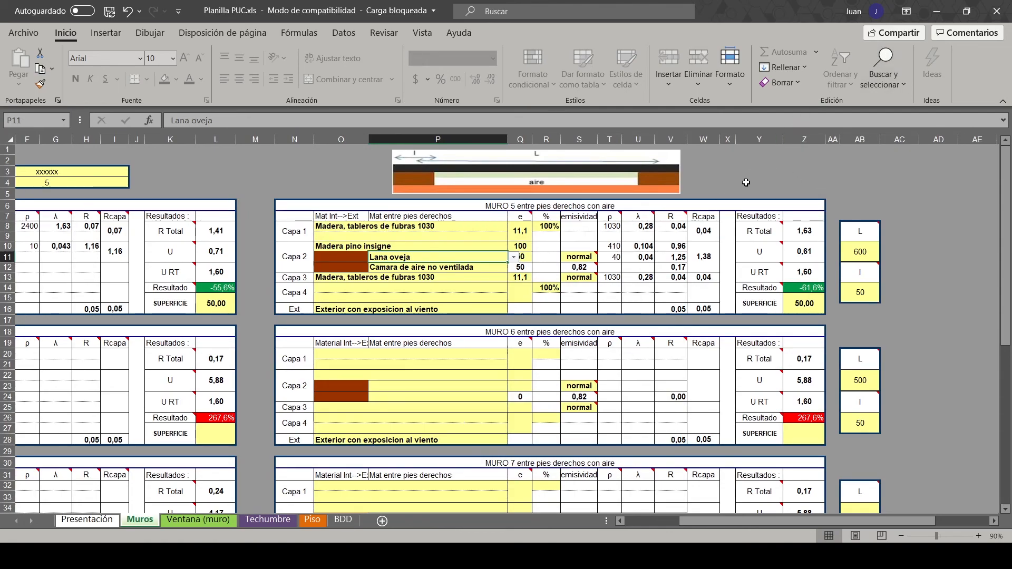
drag(286, 206, 822, 304)
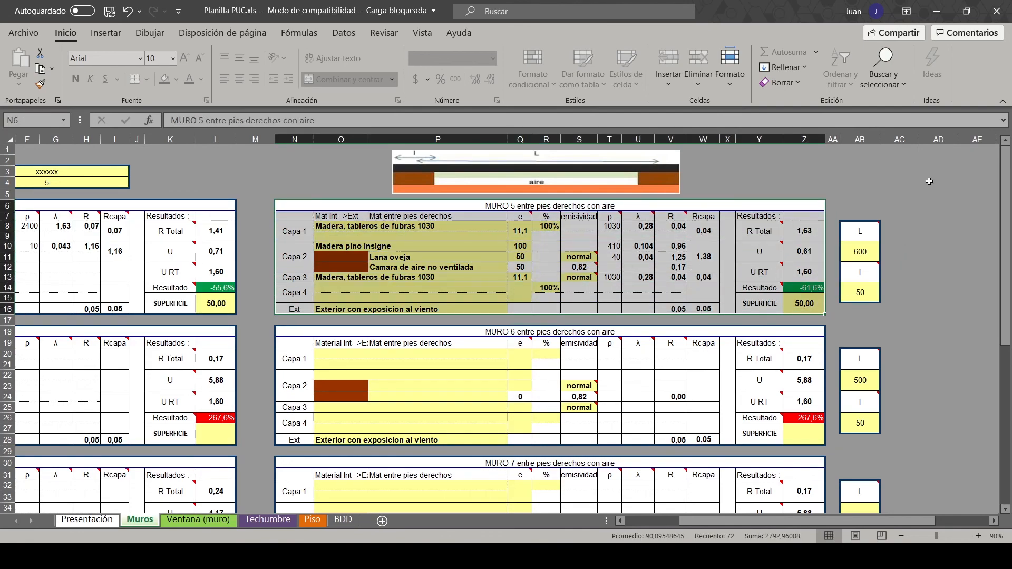